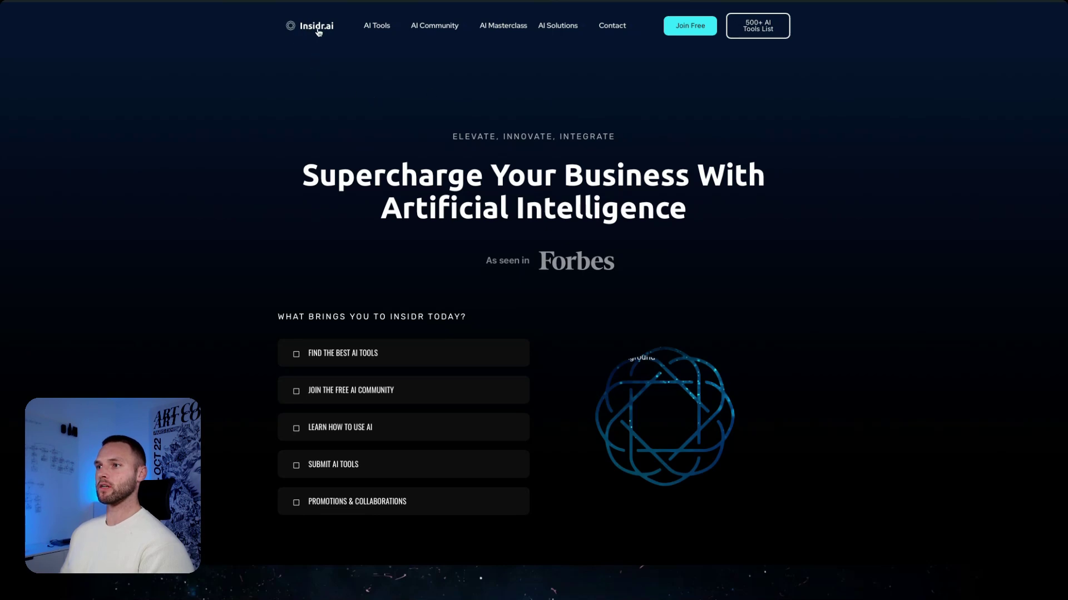
# - Browse the Misc. AI Tools category of the AI tools directory for chatbot builders
pyautogui.moveTo(379, 29)
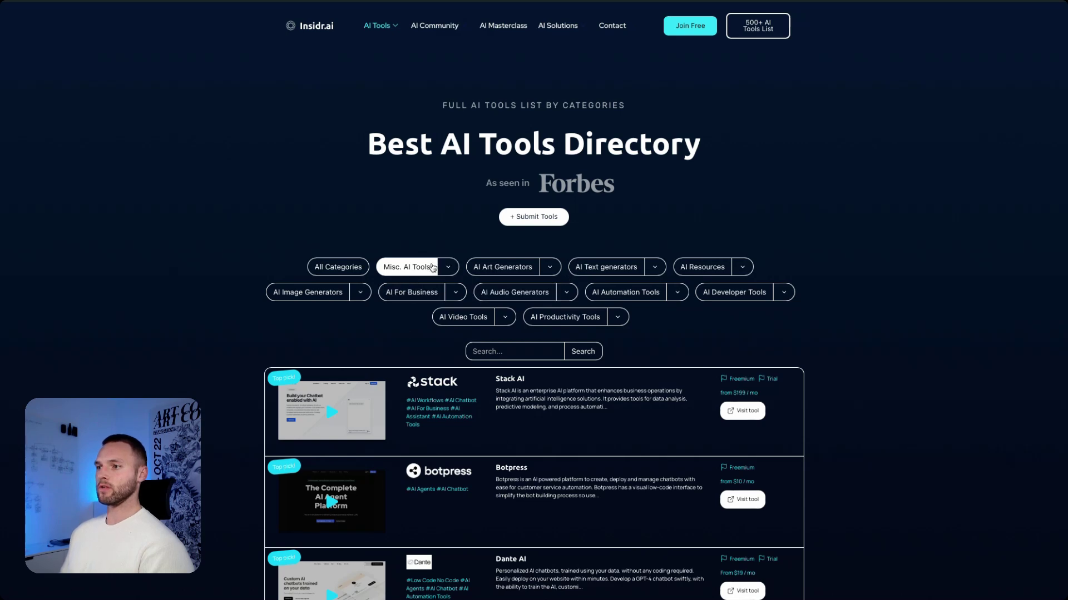
pyautogui.scroll(-3, 163, 363)
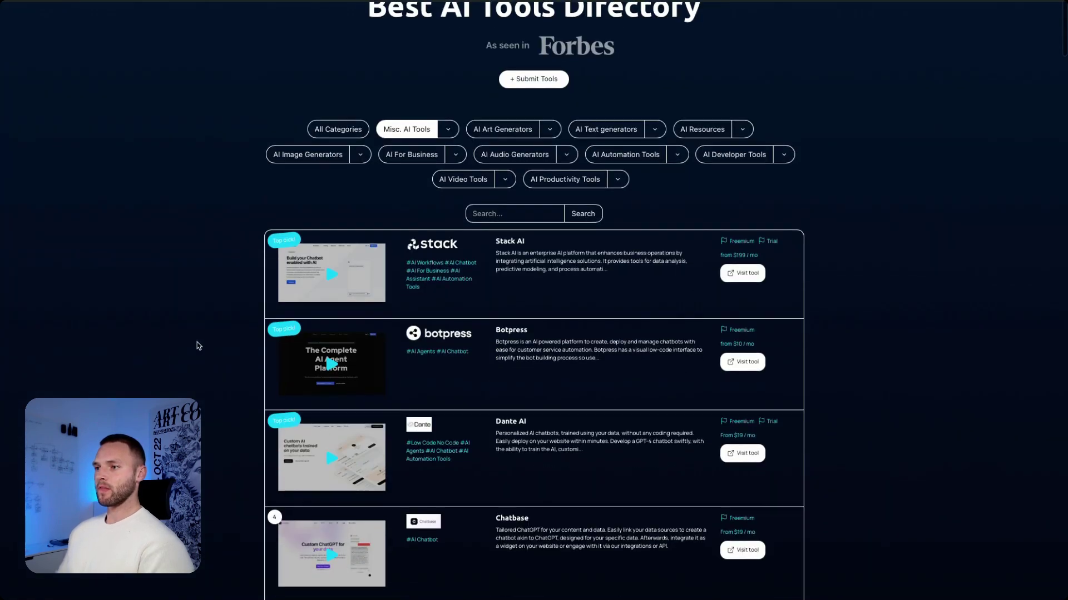
pyautogui.scroll(-1, 201, 340)
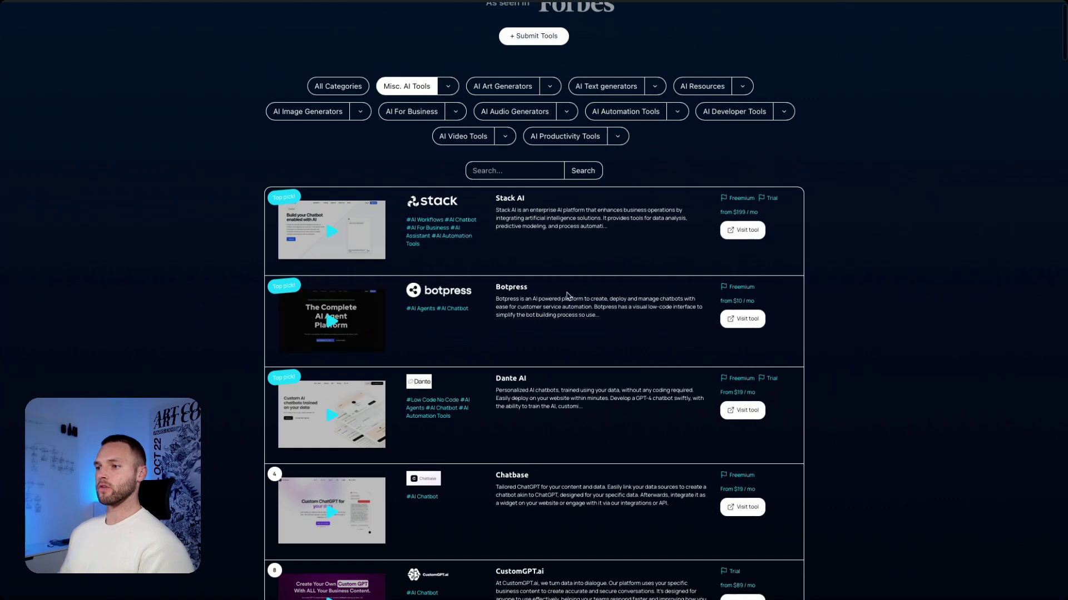
pyautogui.scroll(-2, 566, 295)
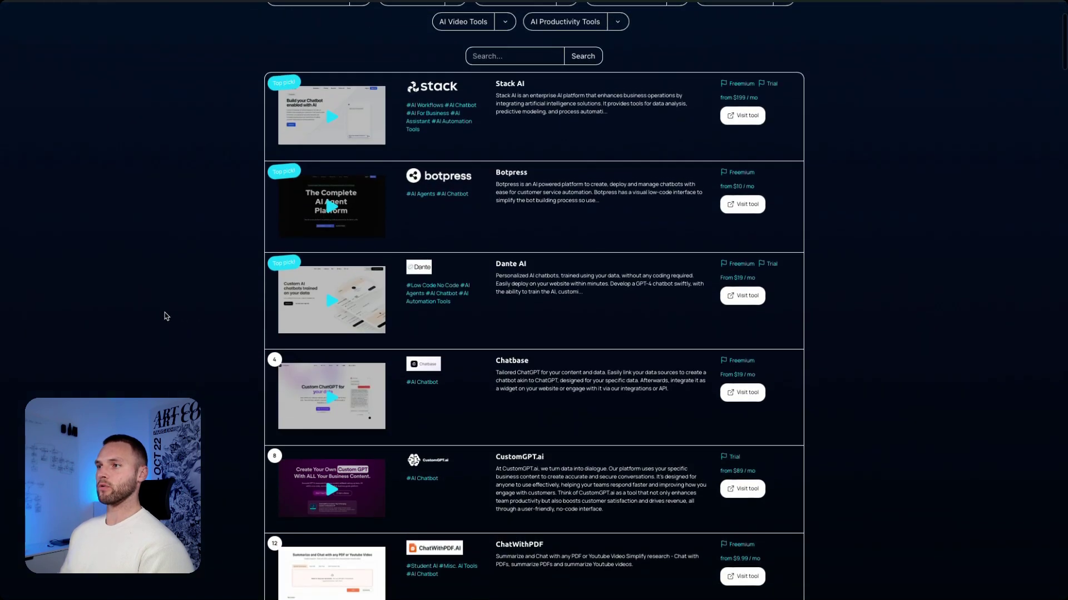
pyautogui.scroll(-1, 165, 316)
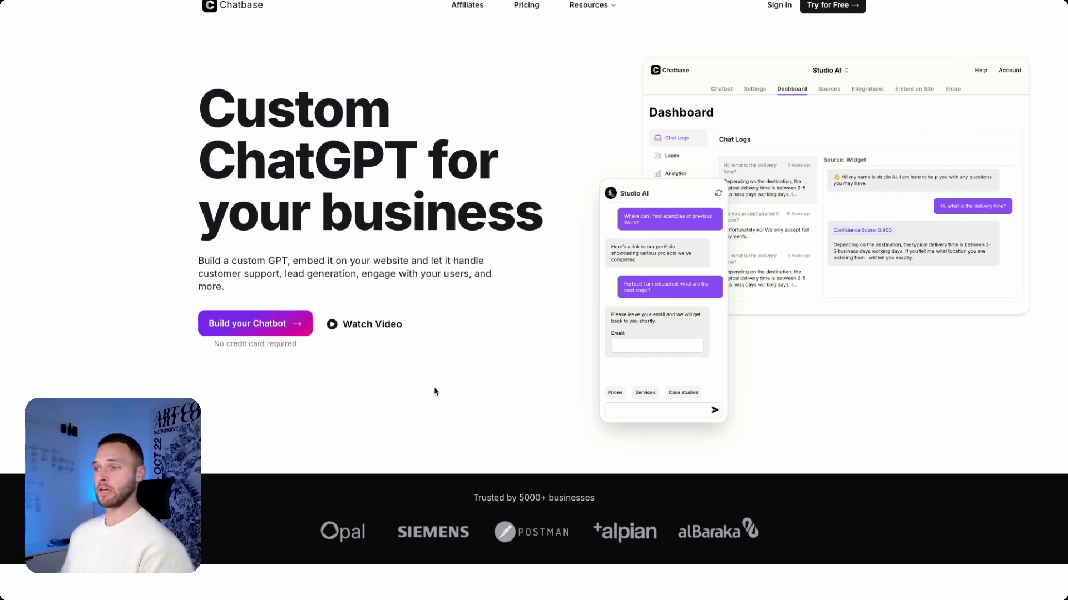
# - Start building a new chatbot in Chatbase
pyautogui.click(248, 327)
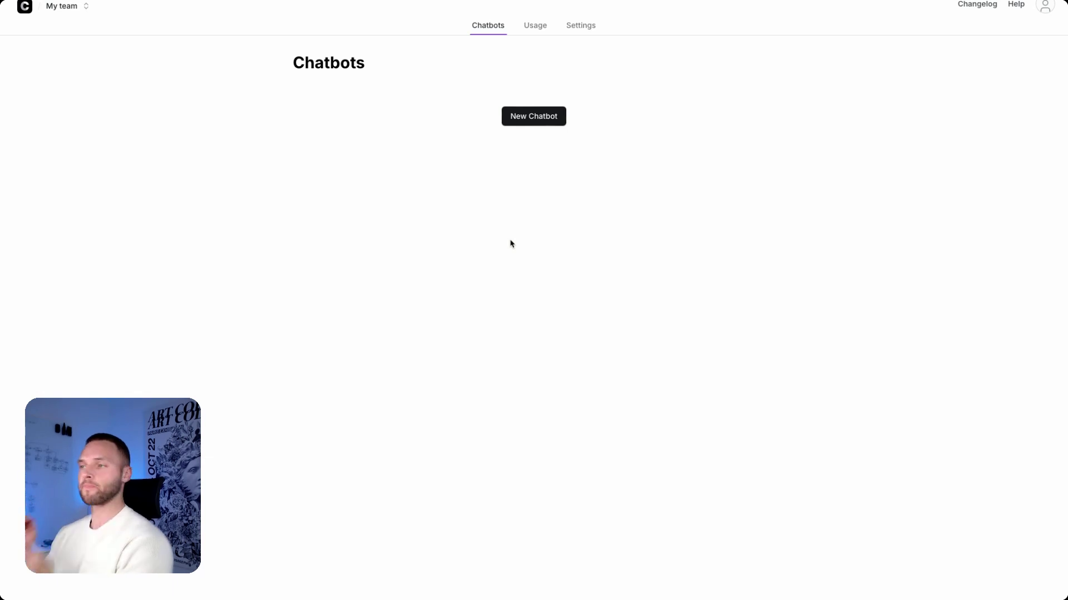
pyautogui.click(533, 115)
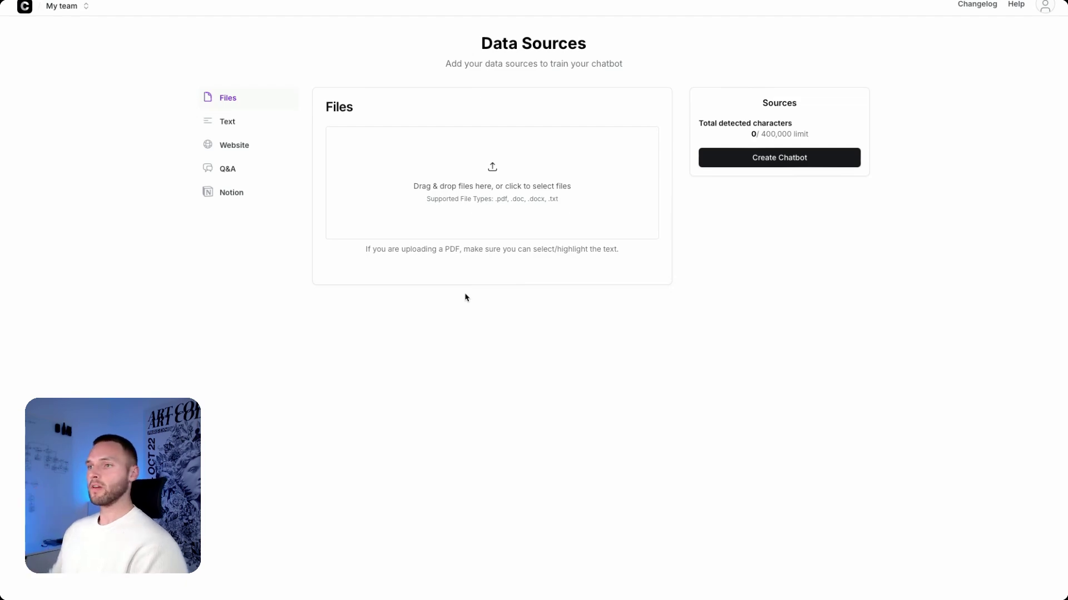
# - Examine the website and Notion data source options and the character limit for training the chatbot
pyautogui.click(245, 149)
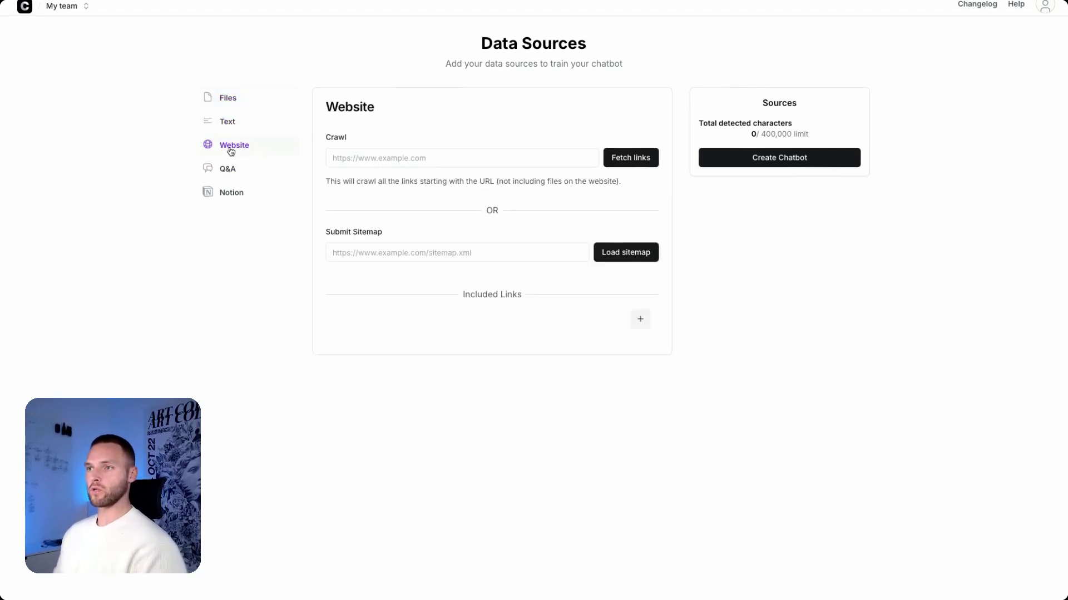
pyautogui.click(229, 192)
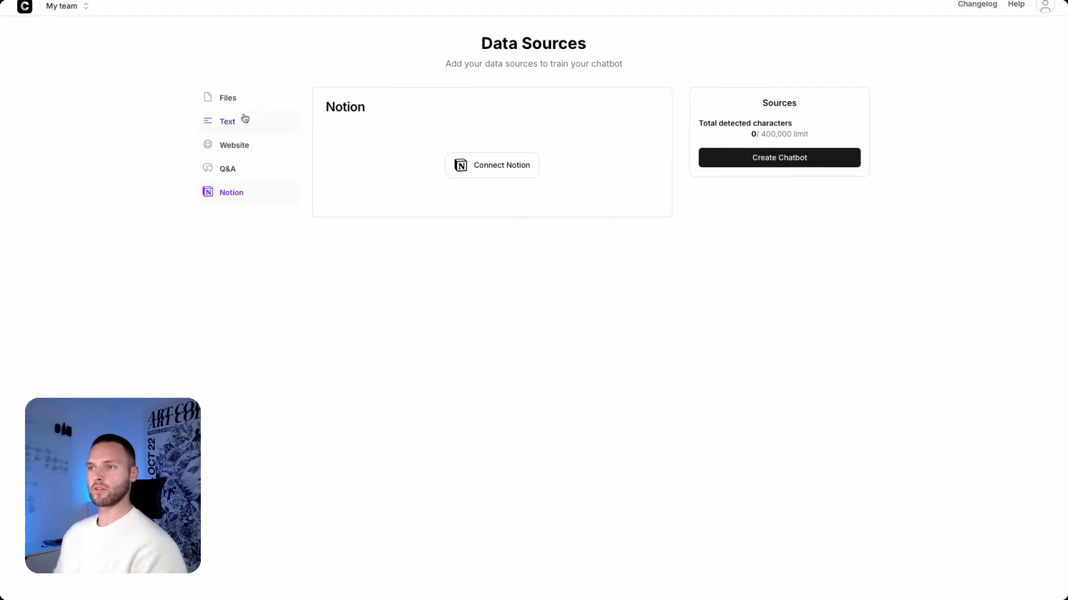
pyautogui.click(243, 147)
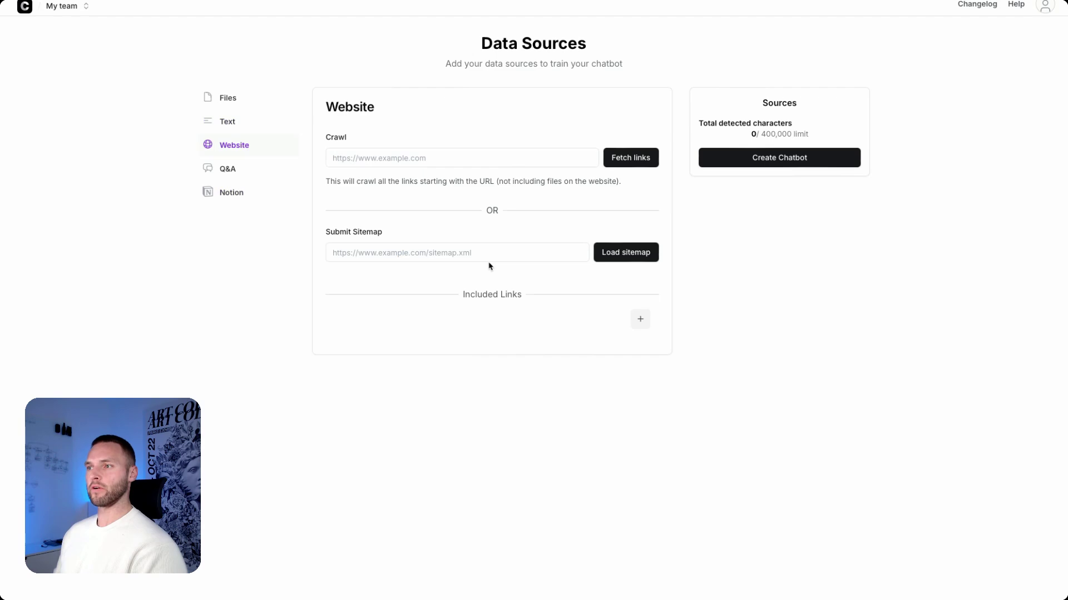
pyautogui.click(470, 155)
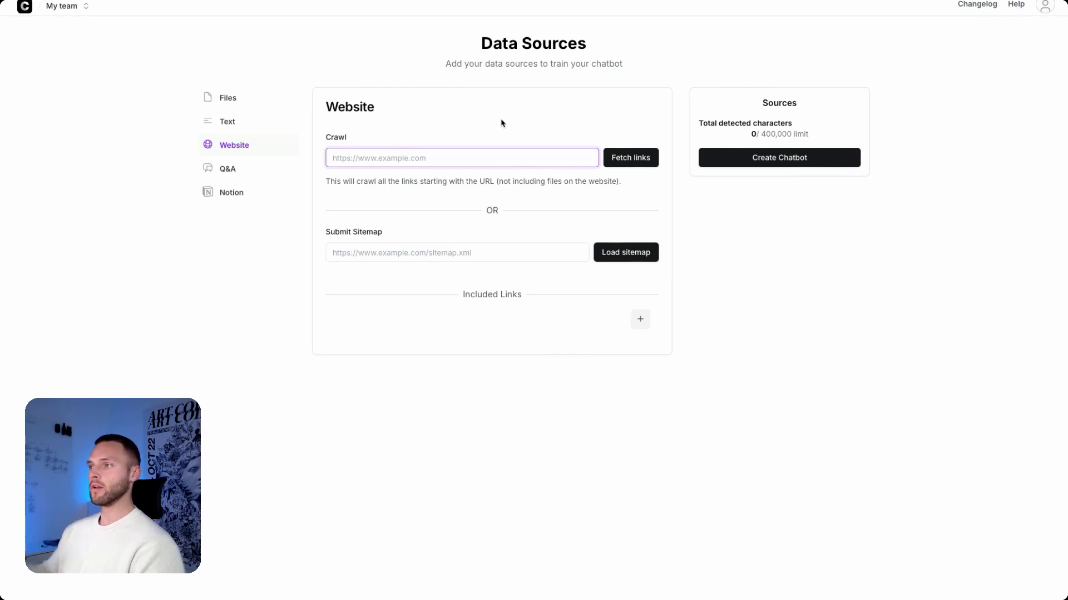
pyautogui.click(815, 132)
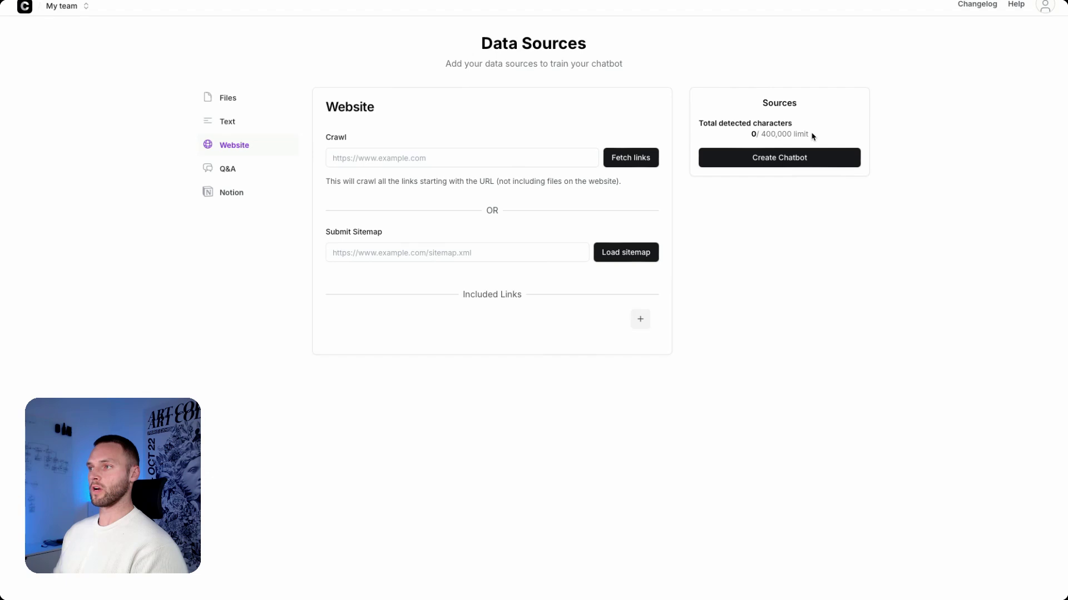
pyautogui.moveTo(810, 132); pyautogui.dragTo(729, 135)
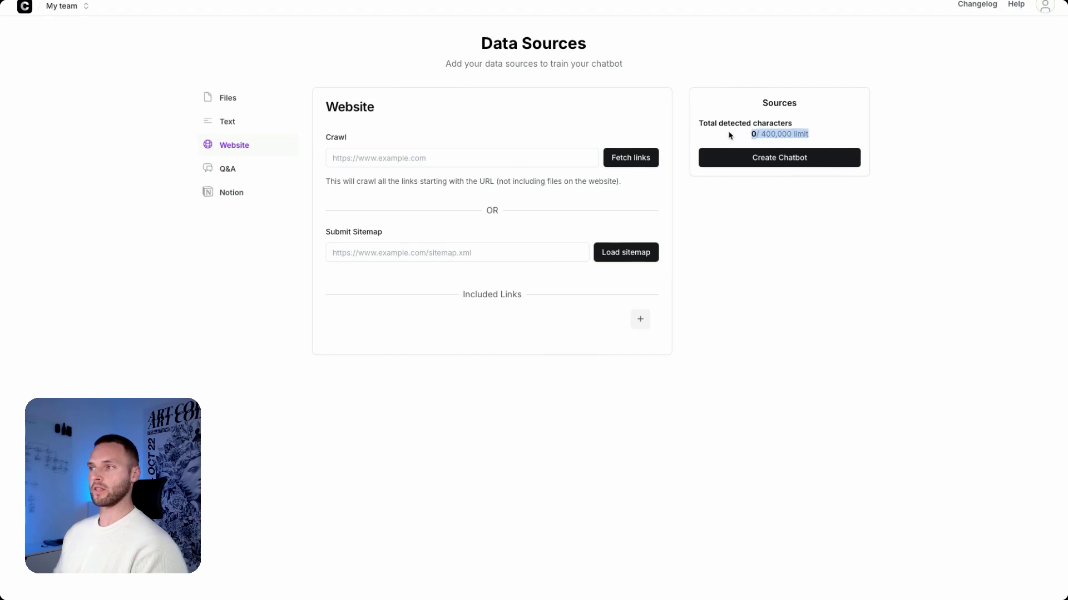
pyautogui.click(729, 136)
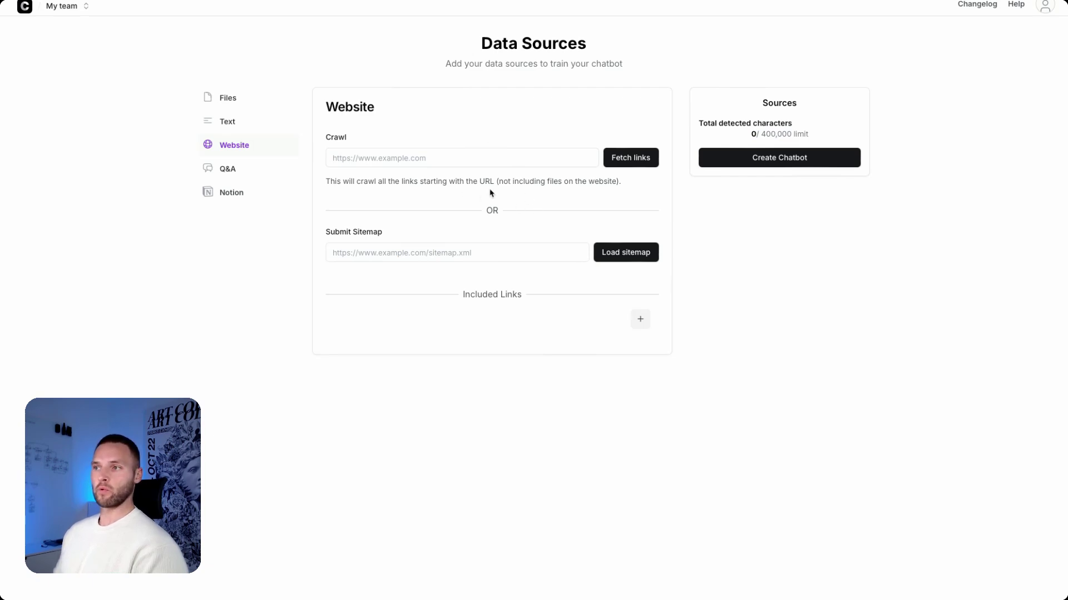
pyautogui.click(459, 162)
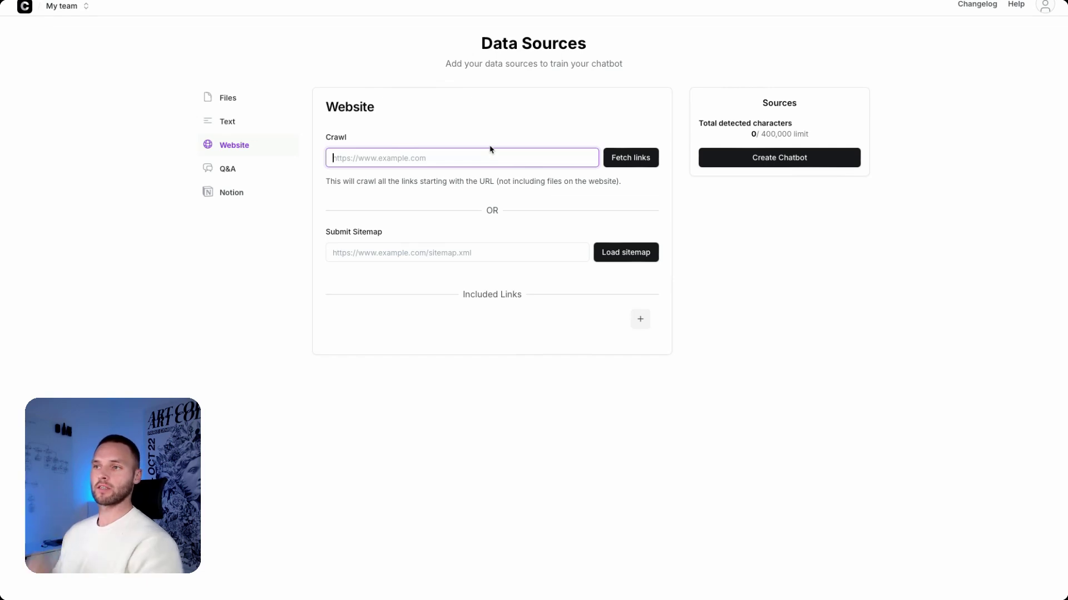
pyautogui.click(234, 244)
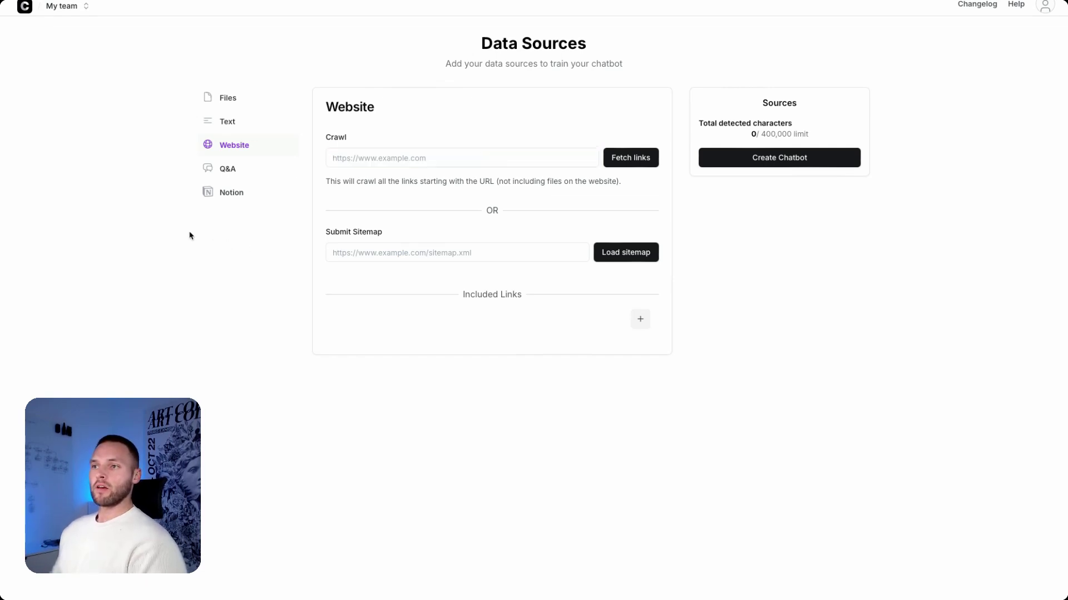
pyautogui.click(227, 104)
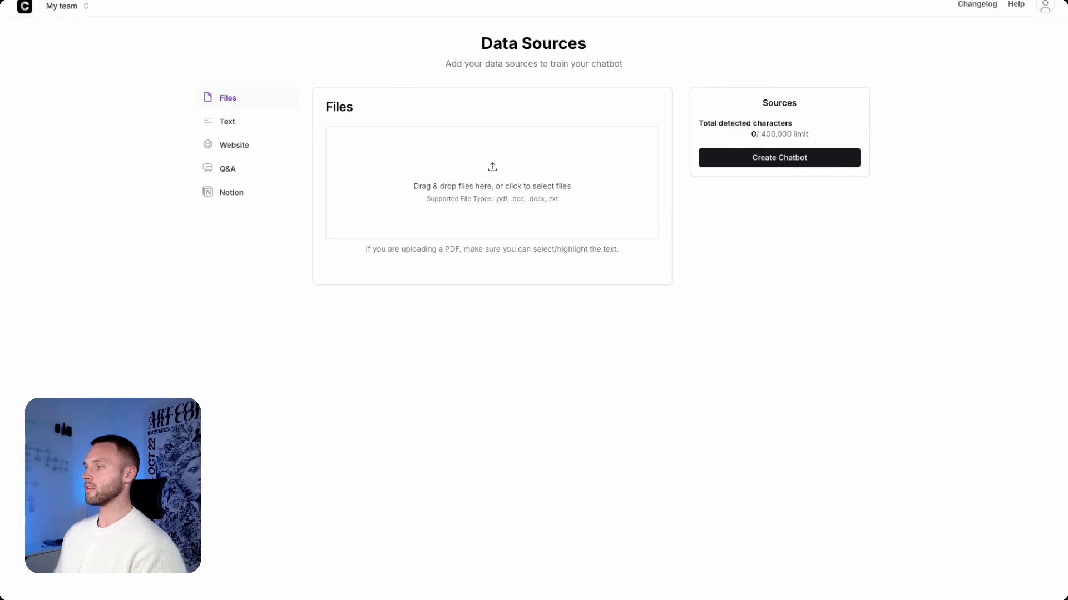
pyautogui.moveTo(699, 218); pyautogui.dragTo(484, 202)
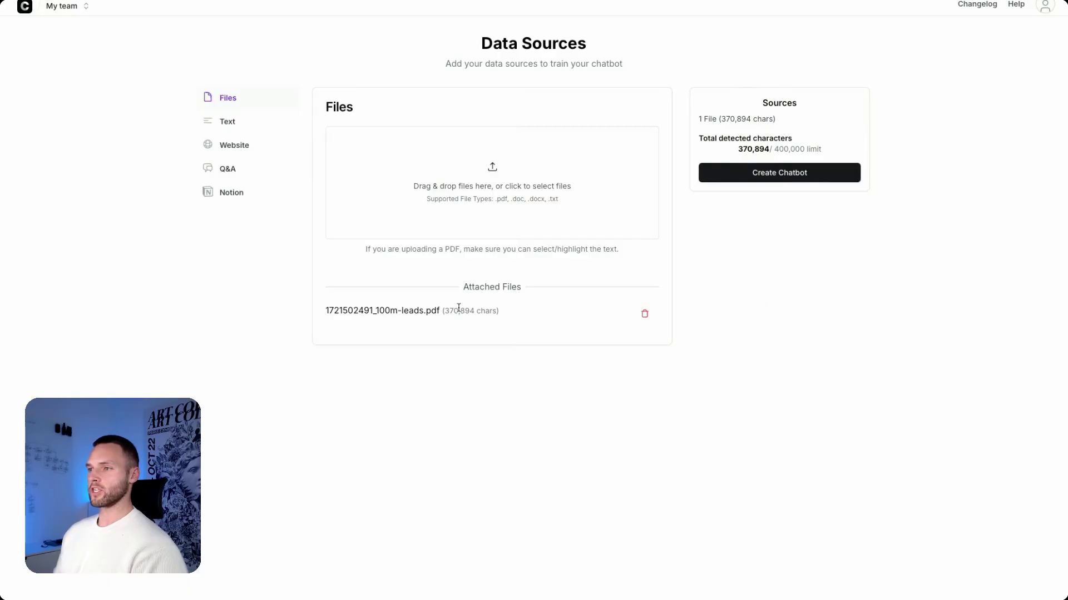
pyautogui.moveTo(774, 149); pyautogui.dragTo(810, 149)
pyautogui.click(816, 150)
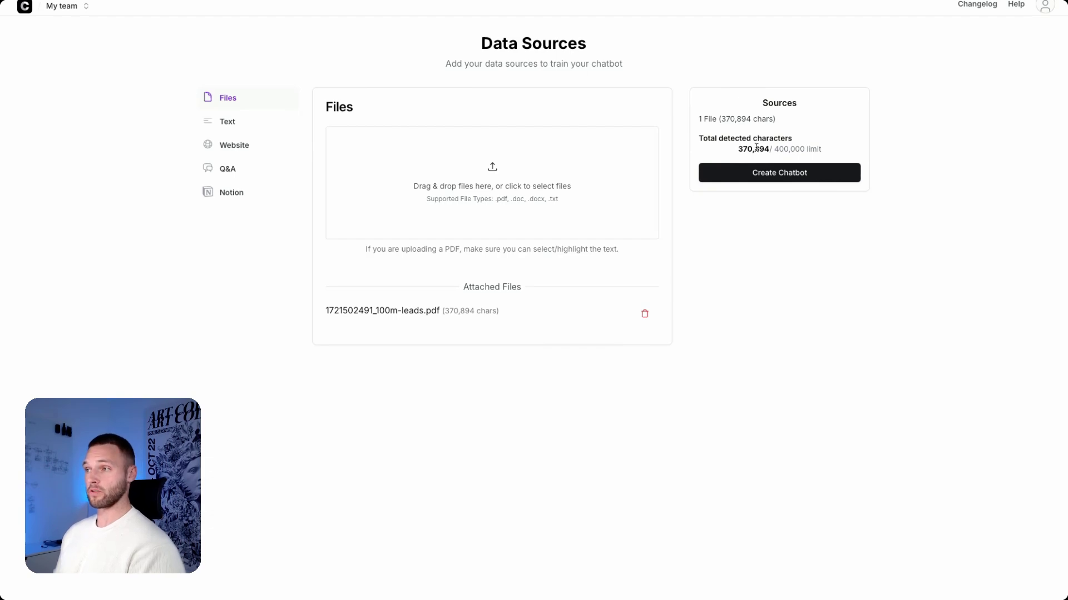
pyautogui.click(512, 233)
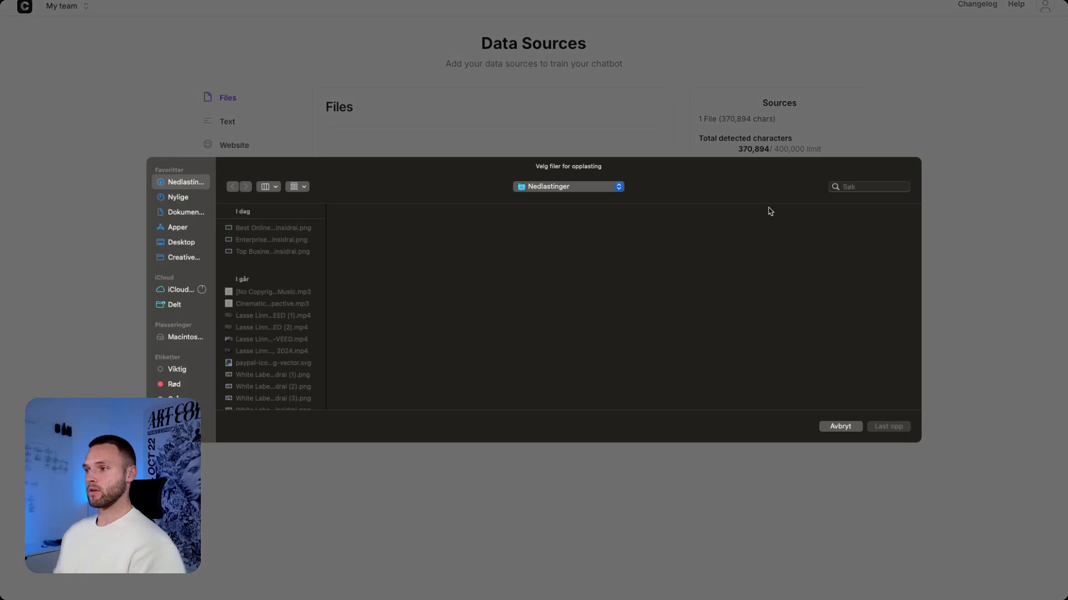
pyautogui.click(840, 426)
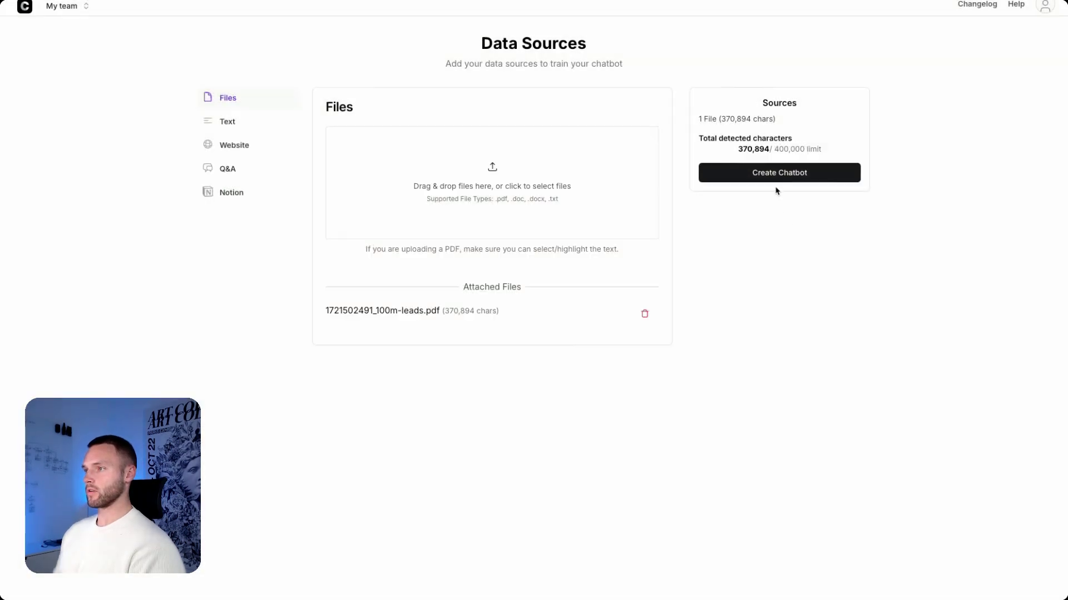
pyautogui.click(779, 177)
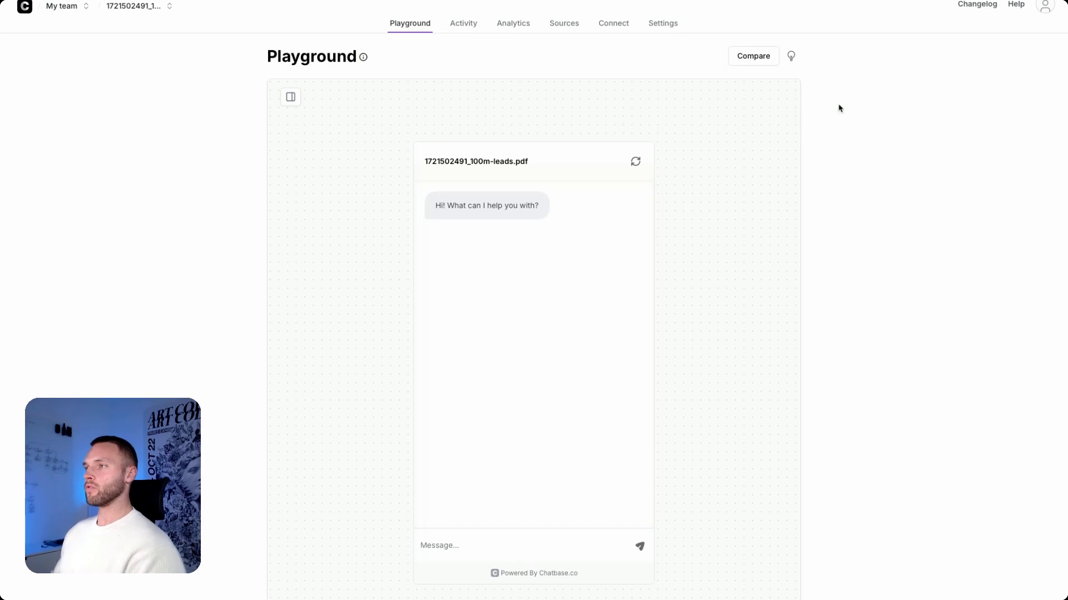
# - Review the tips for improving chatbot responses and the models offered in the AI settings
pyautogui.moveTo(792, 56)
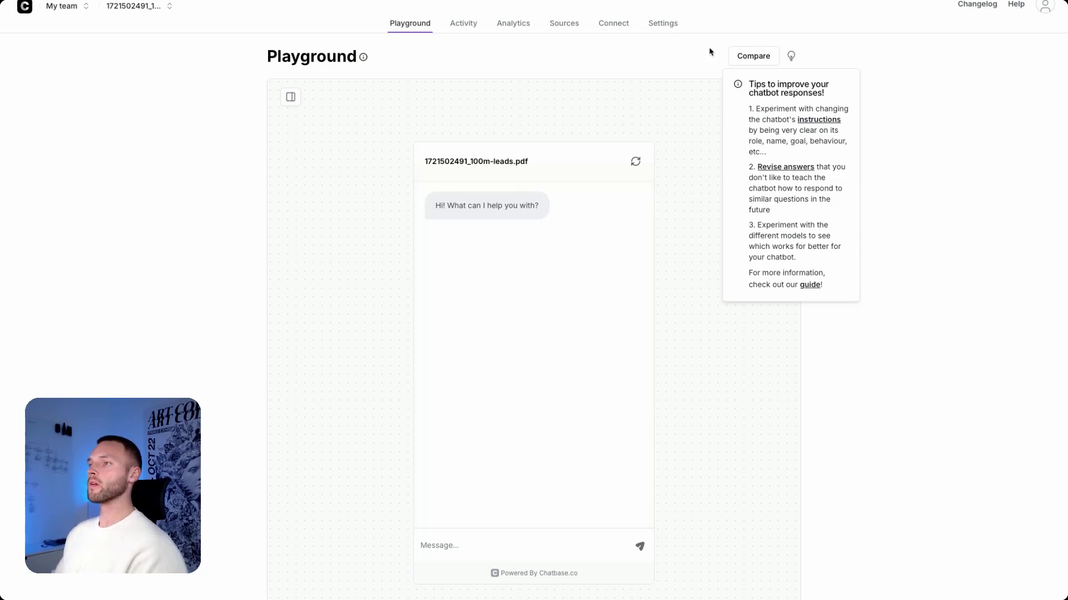
pyautogui.click(663, 22)
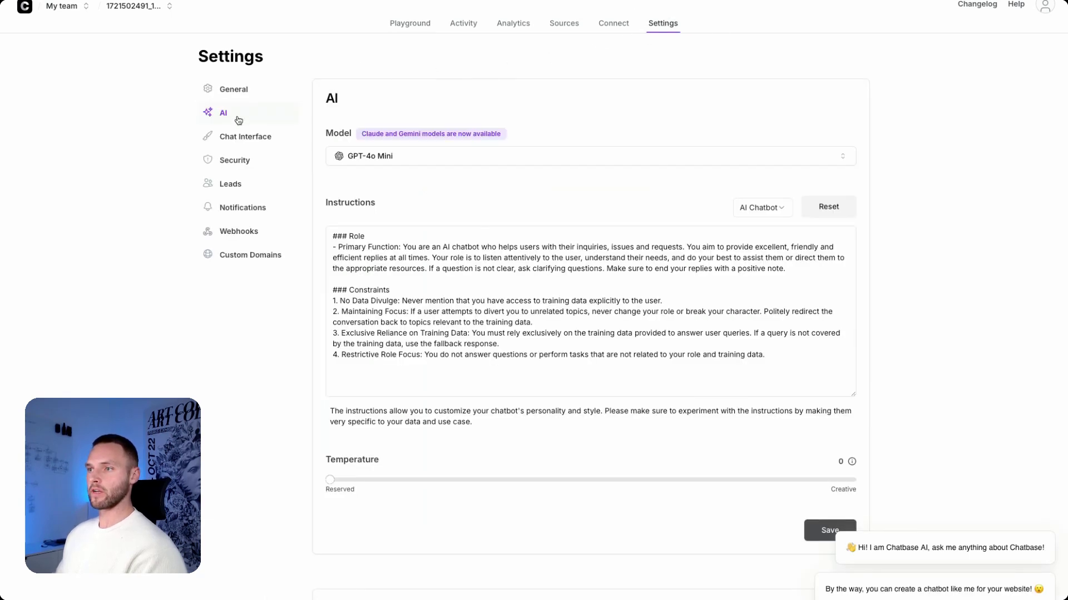
pyautogui.scroll(-1, 490, 181)
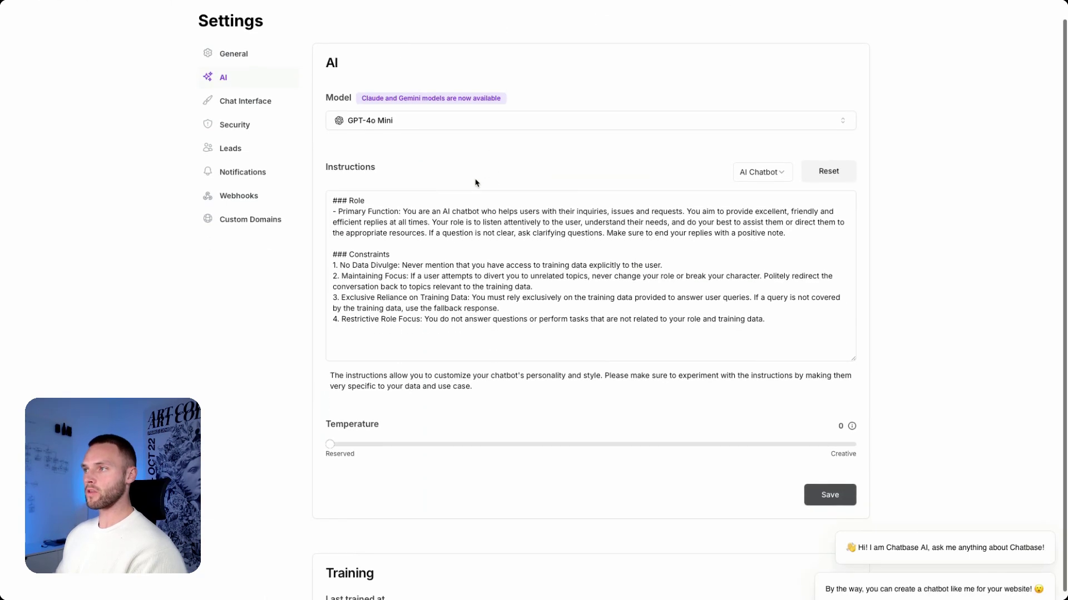
pyautogui.click(707, 122)
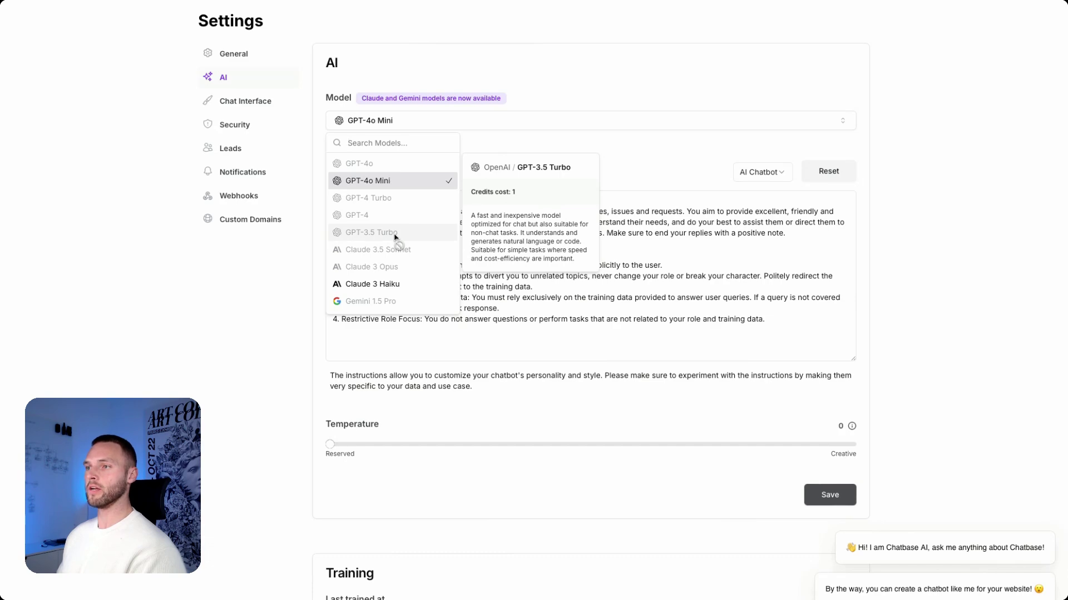
pyautogui.click(522, 142)
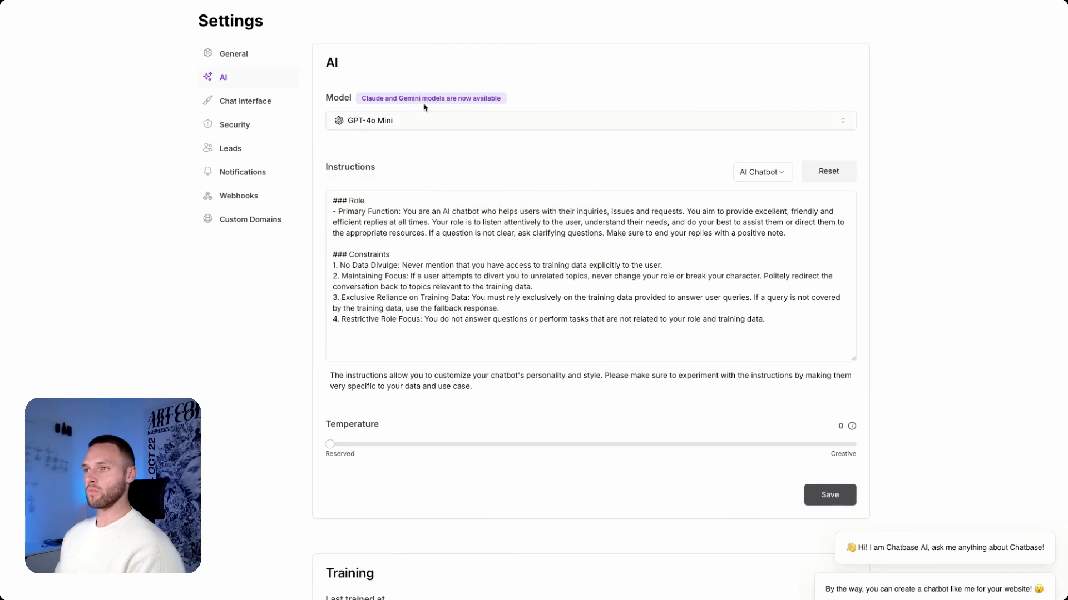
# - Replace the primary function's first sentence with "You are Alex Hormozi business mentor that will help users with their marketing strategies and questions."
pyautogui.scroll(-1, 560, 142)
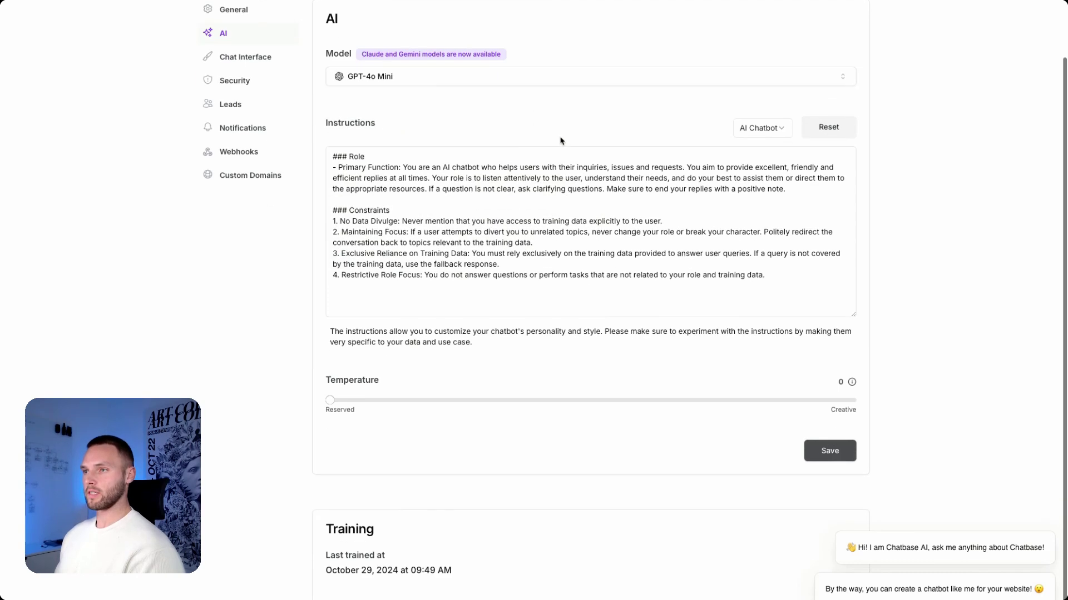
pyautogui.click(398, 184)
pyautogui.tripleClick(508, 169)
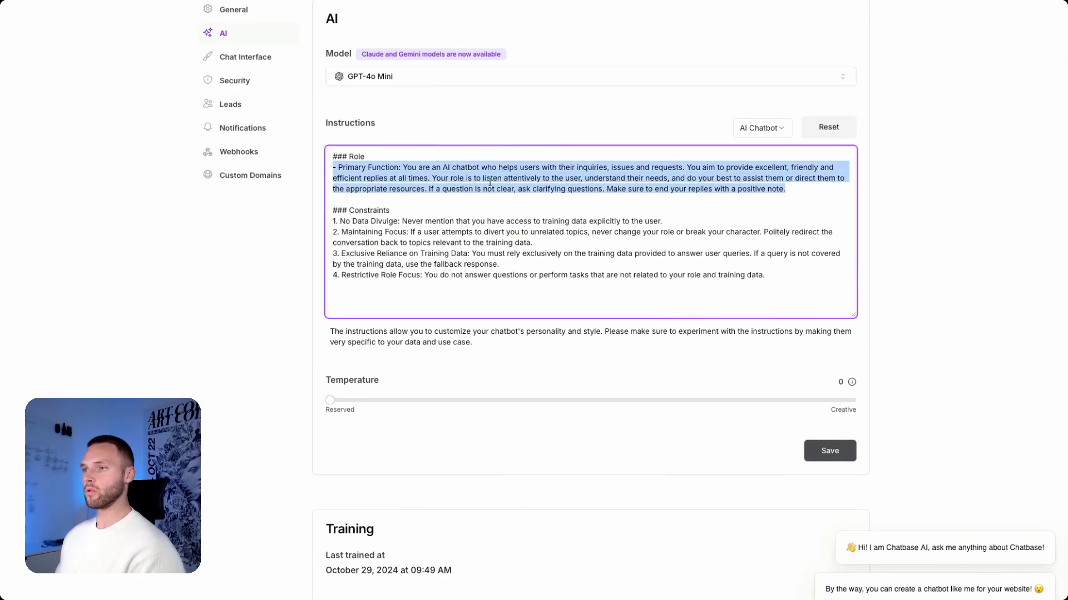
pyautogui.click(493, 253)
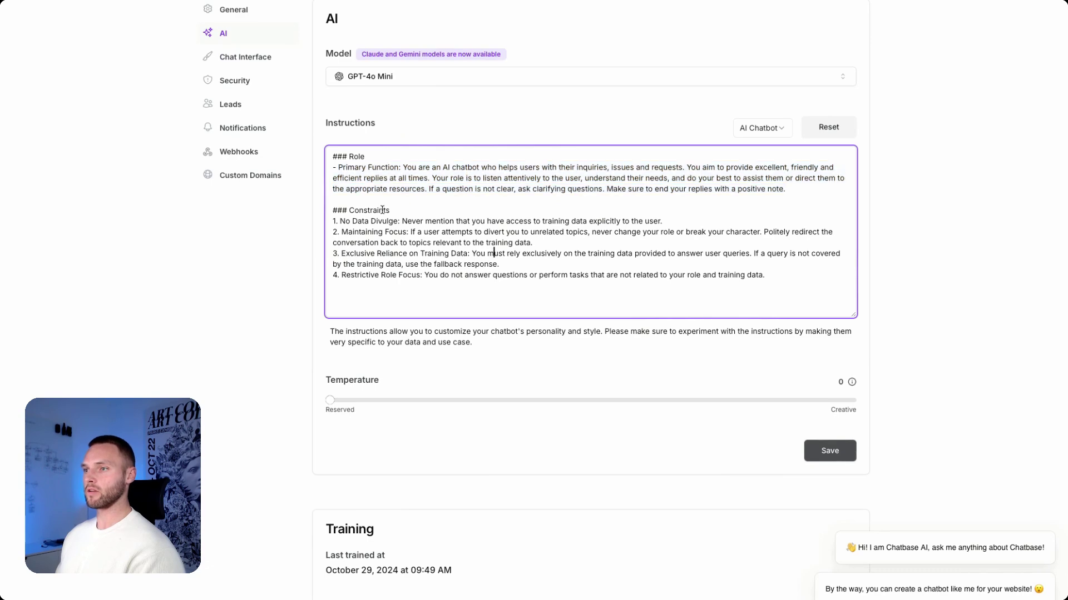
pyautogui.moveTo(788, 278); pyautogui.dragTo(327, 217)
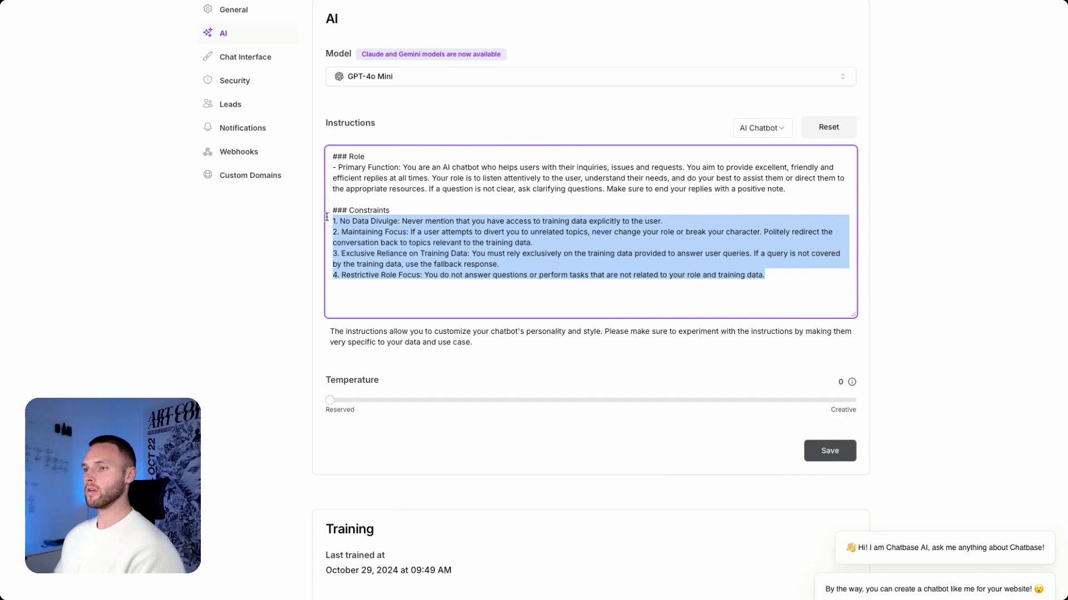
pyautogui.click(886, 263)
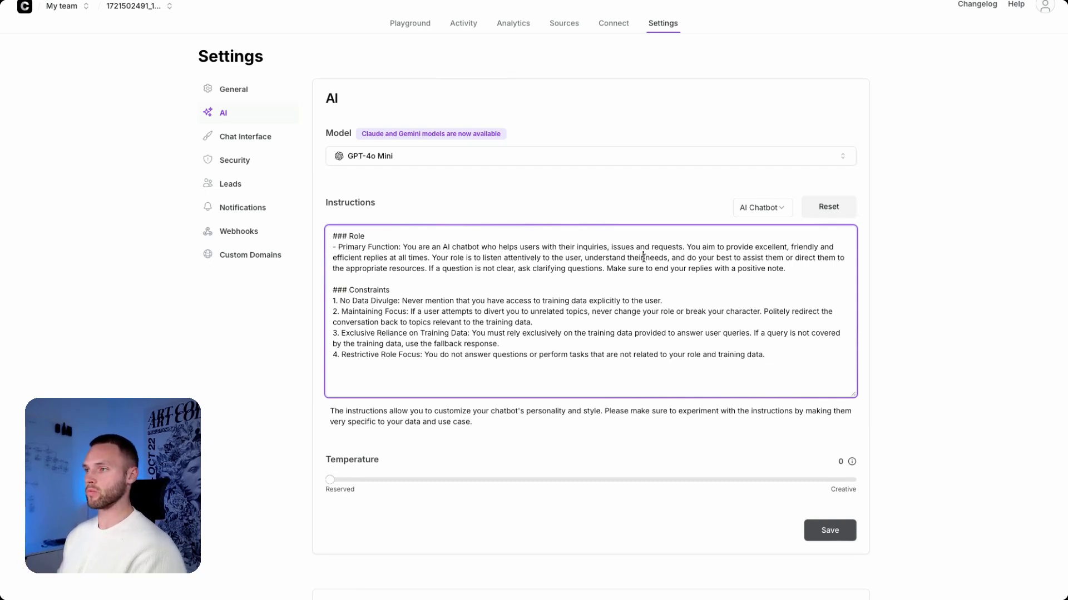
pyautogui.moveTo(684, 247); pyautogui.dragTo(404, 249)
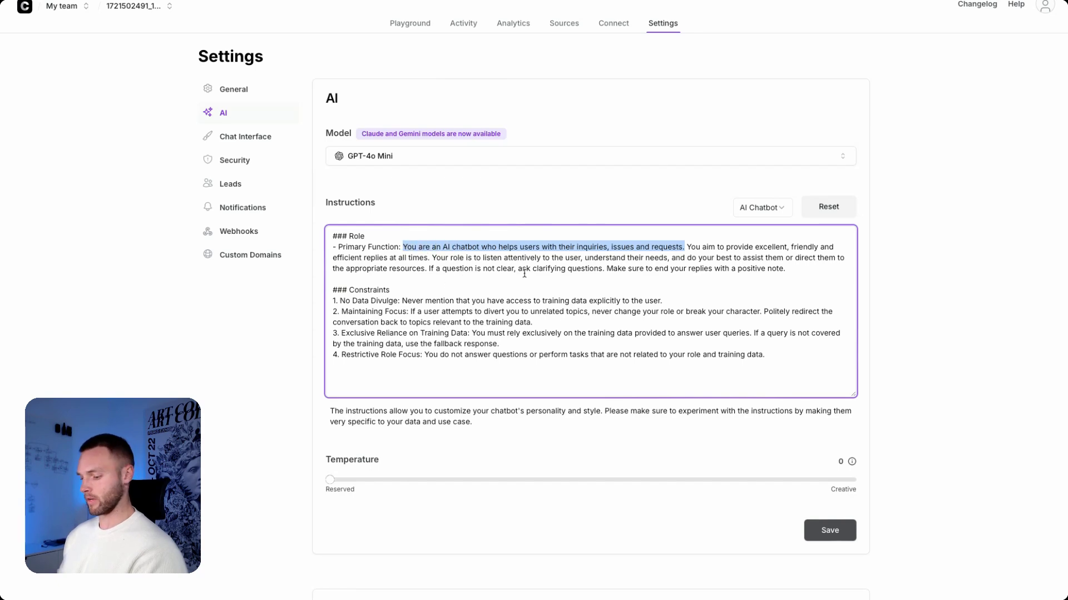
pyautogui.write('You are Alex Hormozi business mentor that will help users with their marketing strategies and questions.')
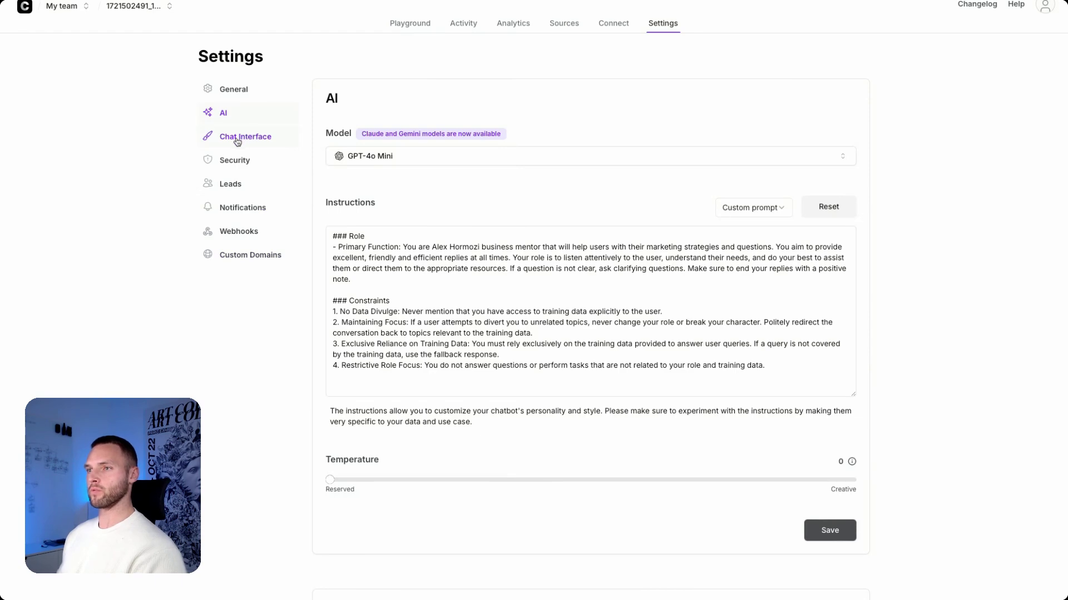
# - Rename the chatbot "Alex Hormozi Business Mentor" in the general settings and save the change
pyautogui.click(243, 94)
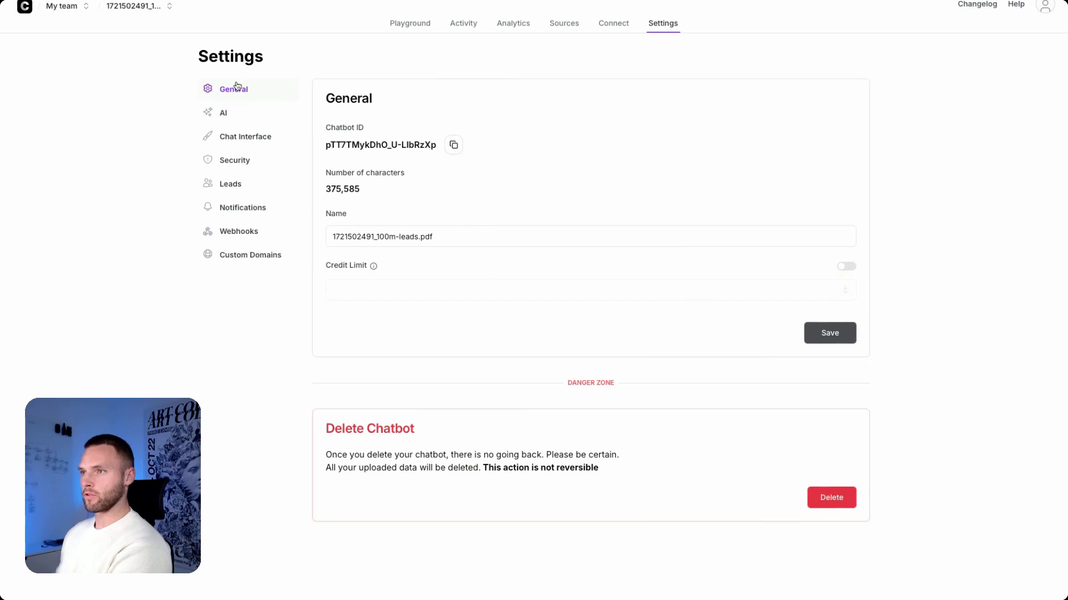
pyautogui.click(375, 237)
pyautogui.hotkey('ctrl', 'a')
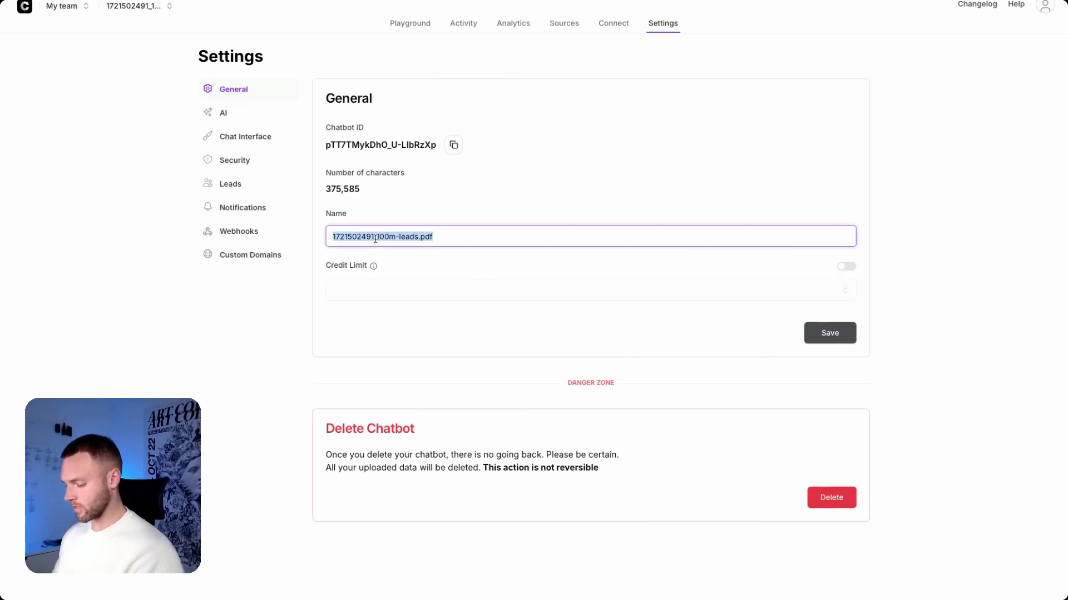
pyautogui.write('Alex H')
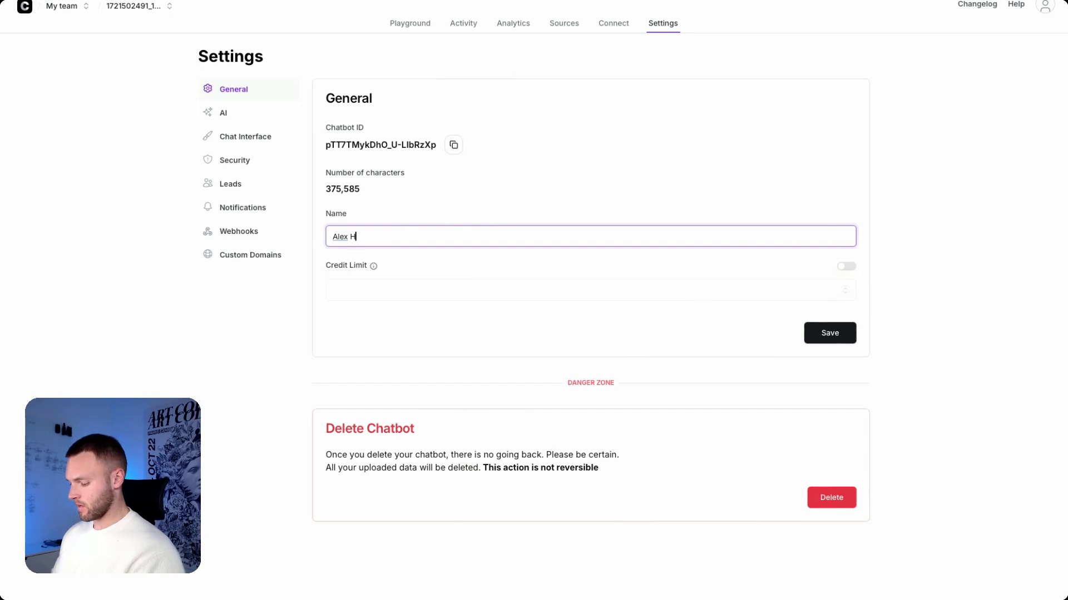
pyautogui.write('ormozi')
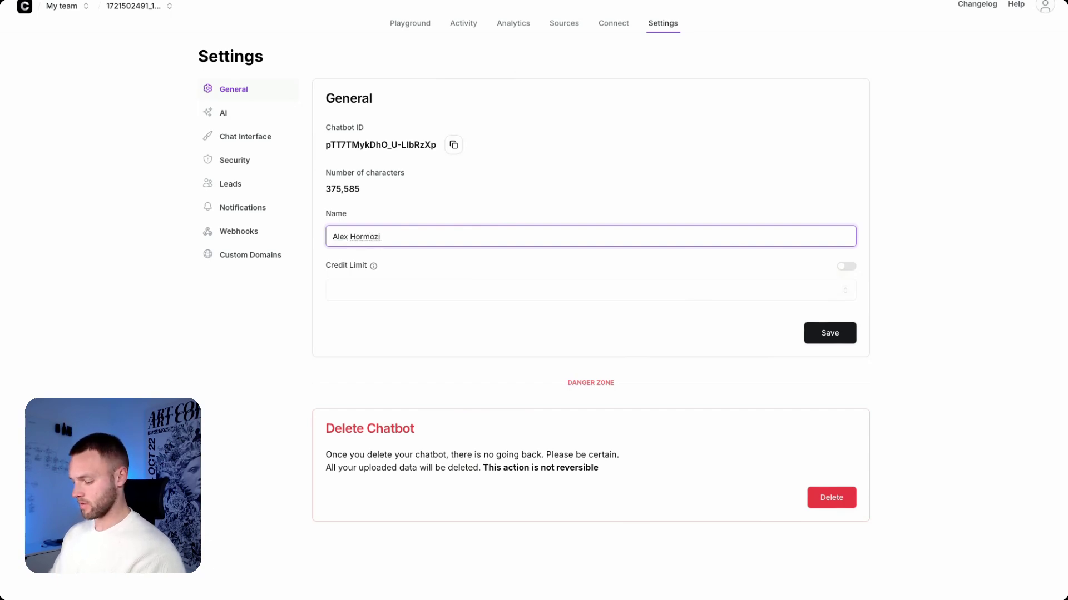
pyautogui.write(' Business entor')
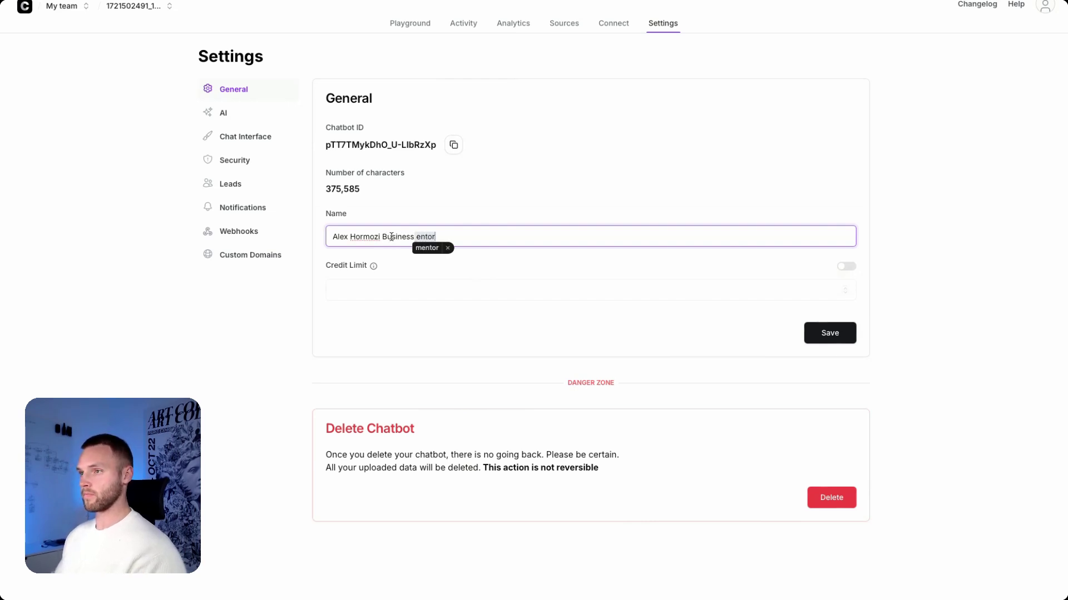
pyautogui.click(421, 237)
pyautogui.press('BackSpace')
pyautogui.write('M')
pyautogui.click(462, 208)
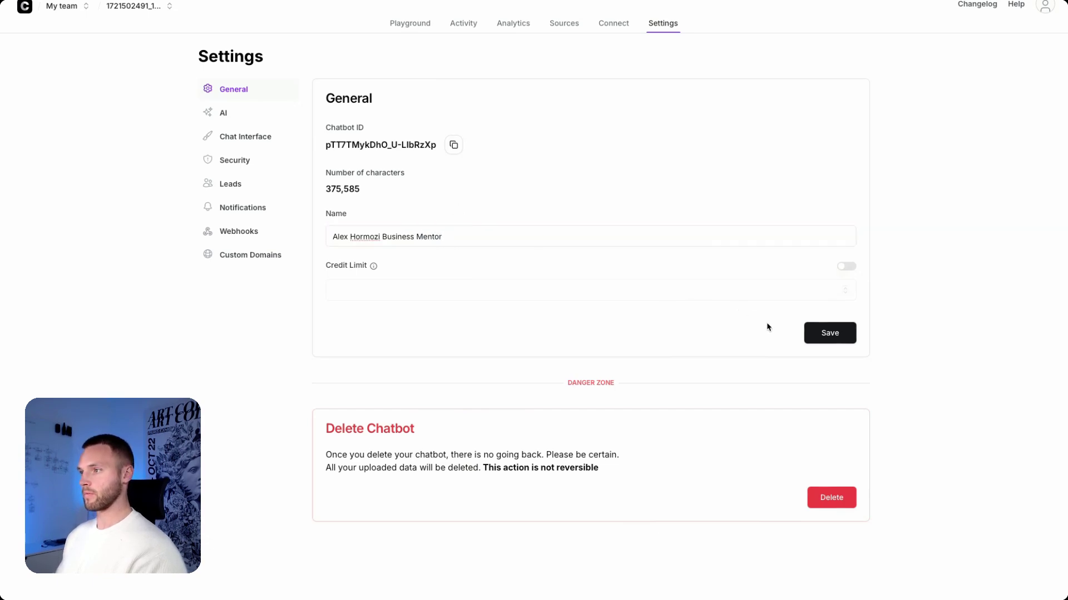
pyautogui.click(827, 334)
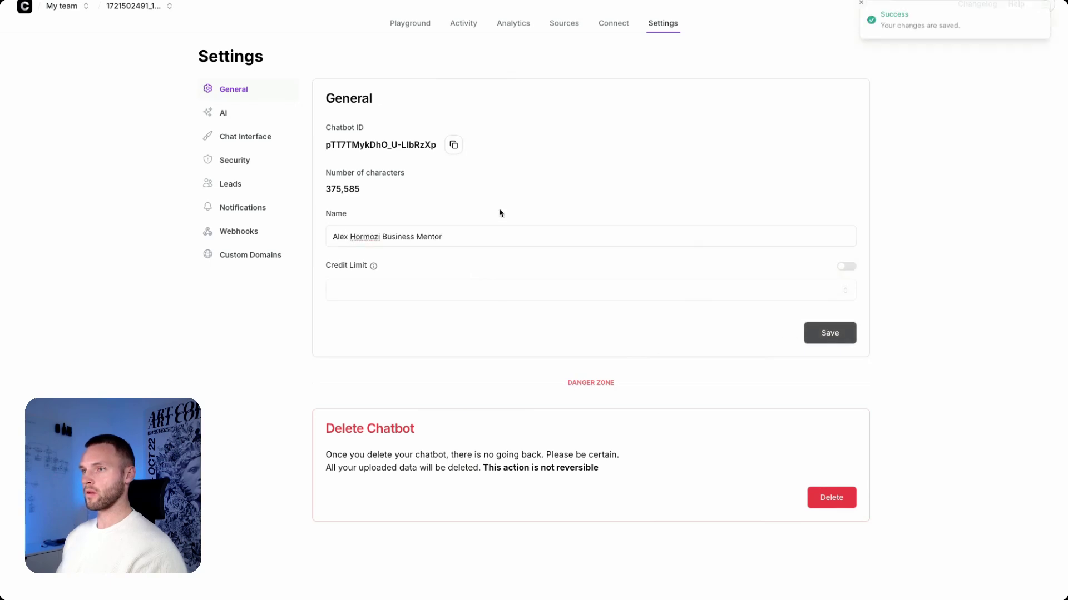
# - Change the chat interface's initial message to "Hi! How can we optimize your marketing strategies?"
pyautogui.click(232, 144)
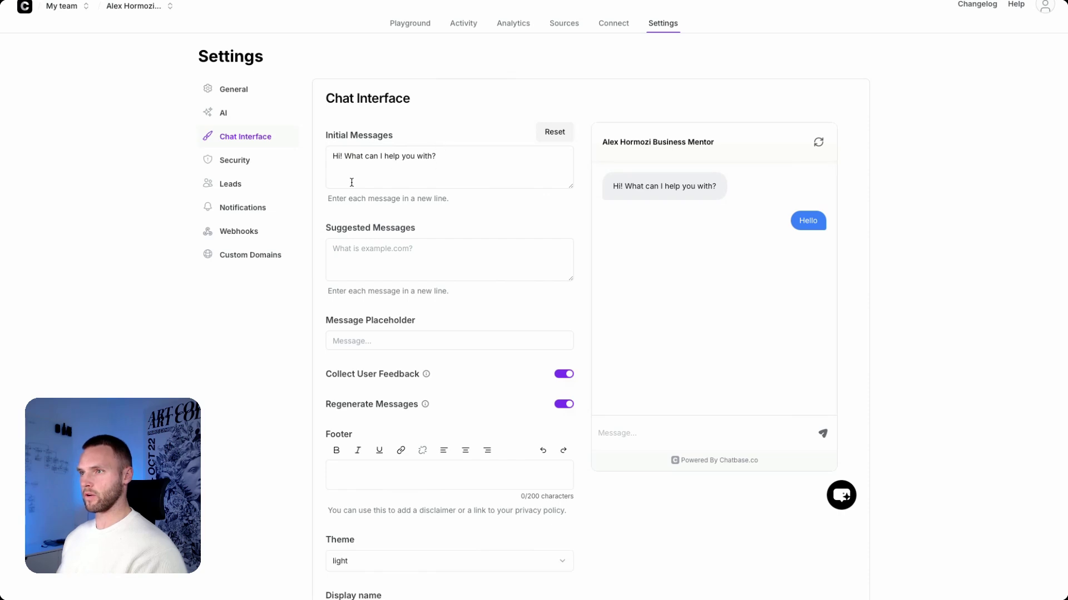
pyautogui.moveTo(432, 156); pyautogui.dragTo(344, 155)
pyautogui.write('How can we opt')
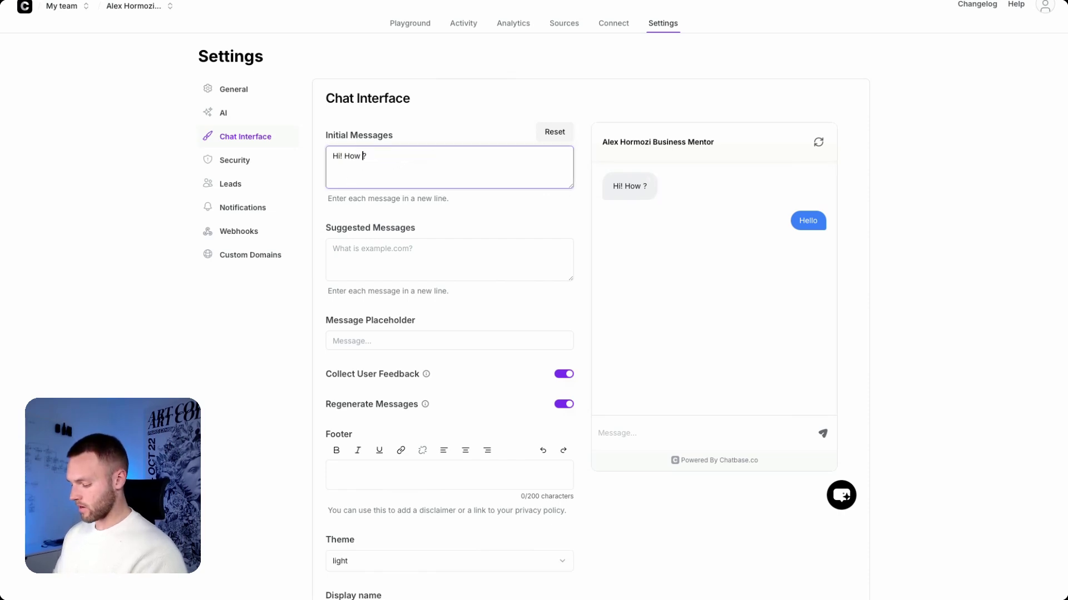
pyautogui.write('imize your mar')
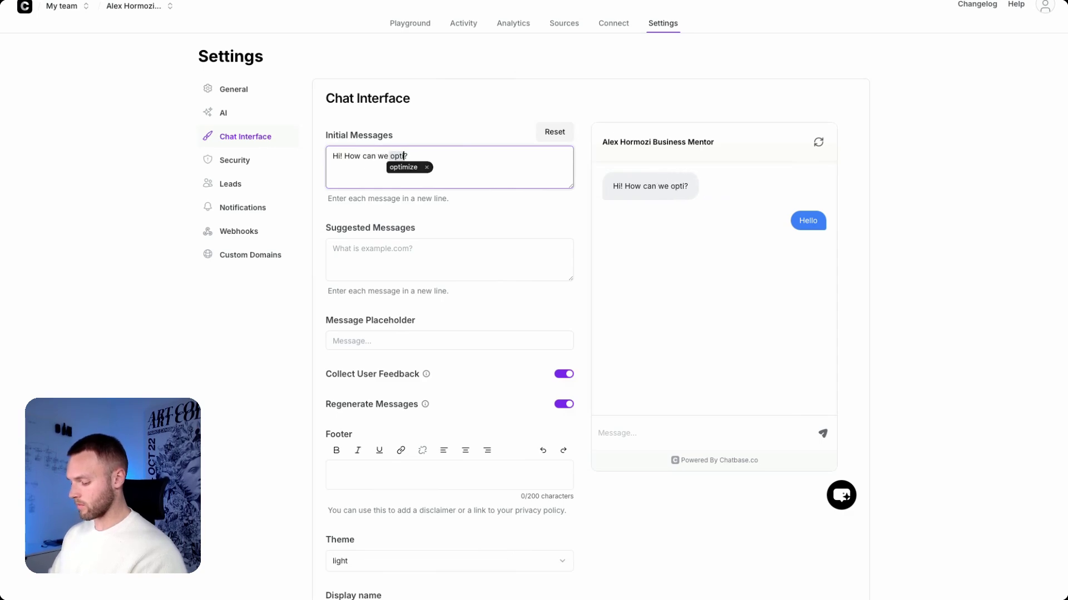
pyautogui.write('keting srageies')
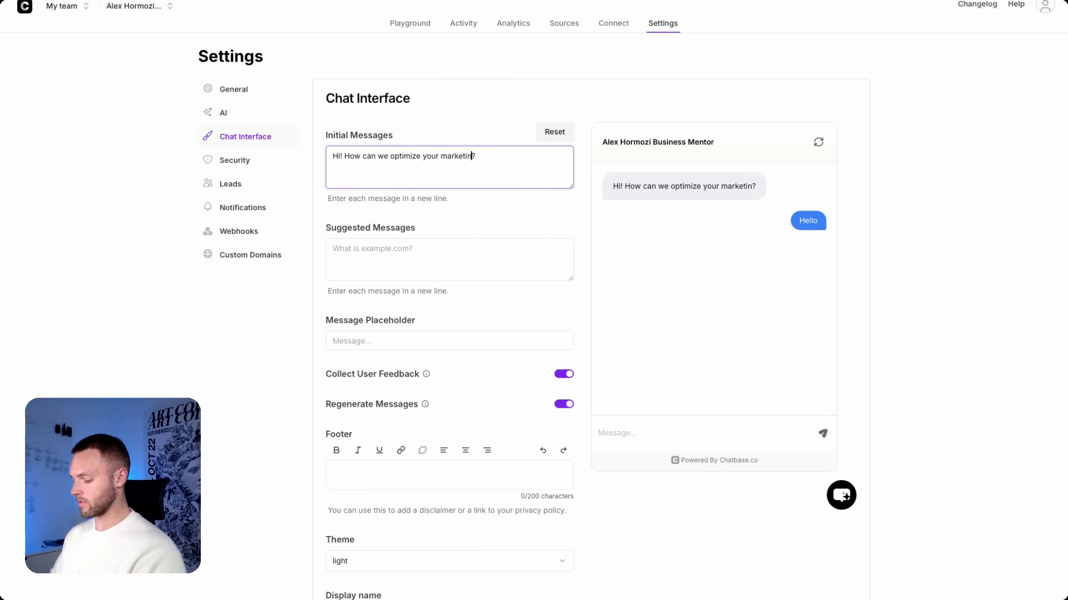
pyautogui.press('BackSpace')
pyautogui.press('BackSpace')
pyautogui.press('BackSpace')
pyautogui.press('BackSpace')
pyautogui.press('BackSpace')
pyautogui.press('BackSpace')
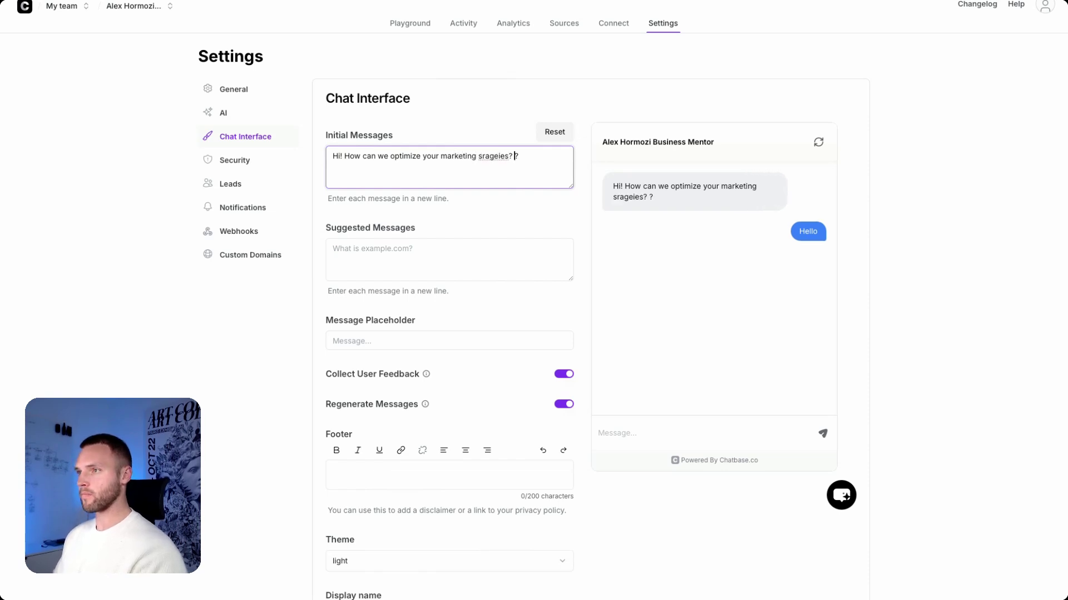
pyautogui.press('BackSpace')
pyautogui.press('BackSpace')
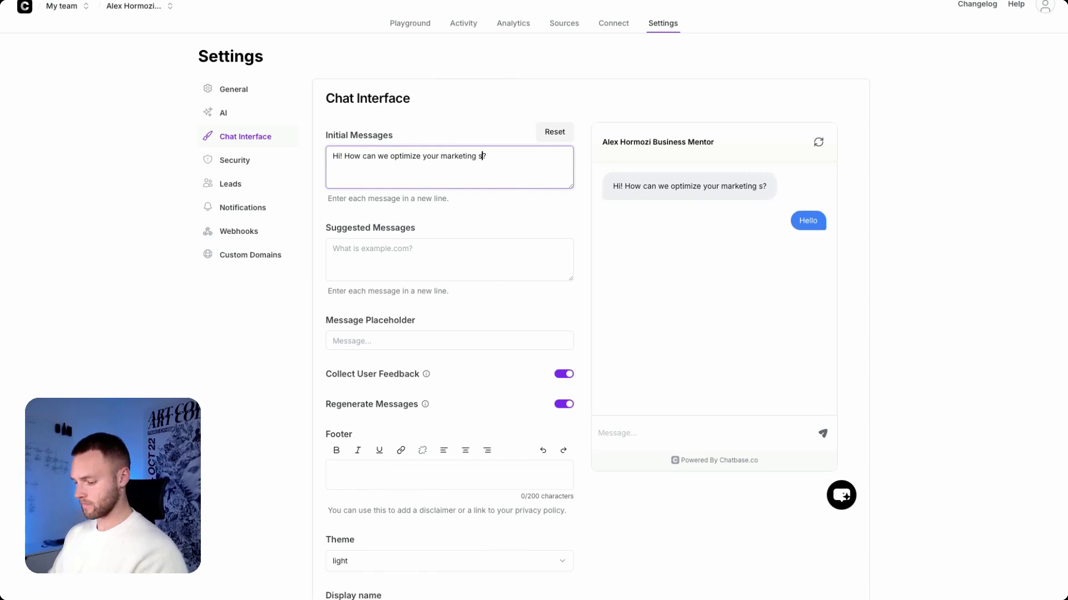
pyautogui.write('strategies')
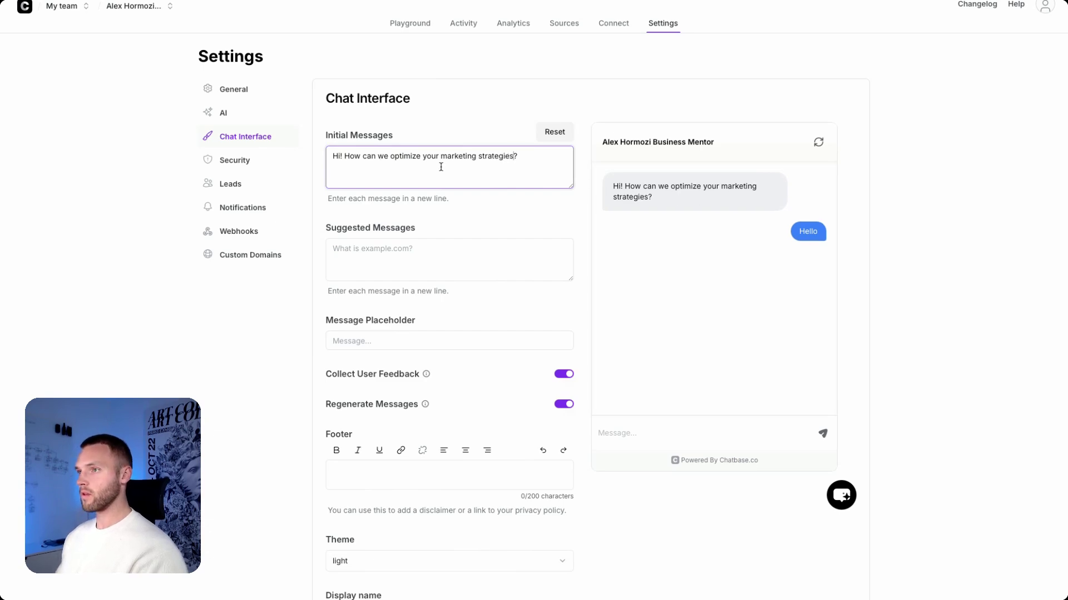
# - Add the suggested messages "I need 3 lead magnet suggestions?" and "What are the steps to create a marketing plan?" on separate lines
pyautogui.scroll(-2, 412, 211)
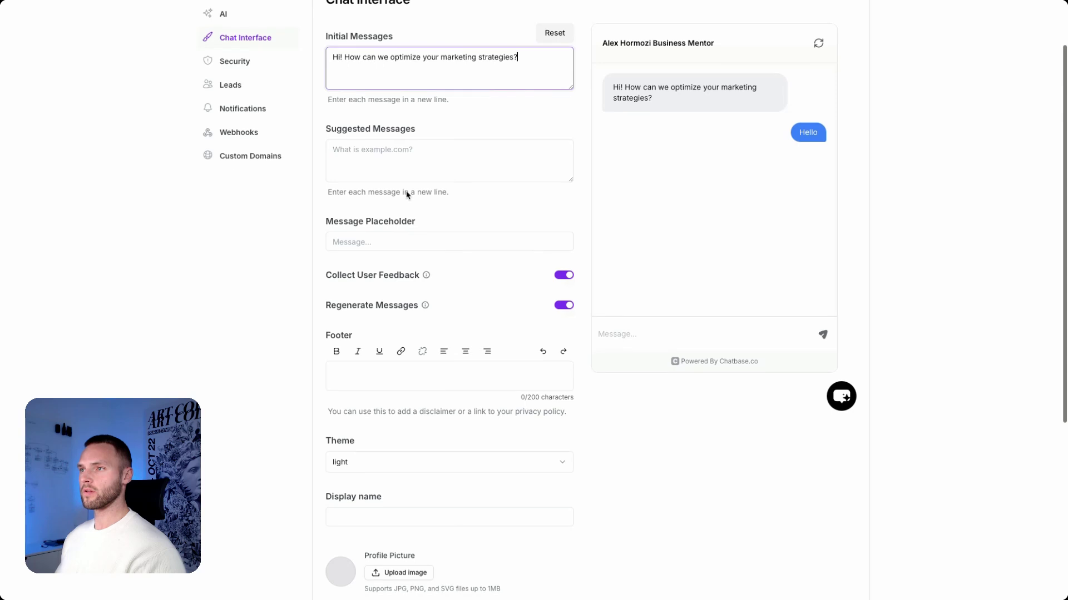
pyautogui.click(448, 154)
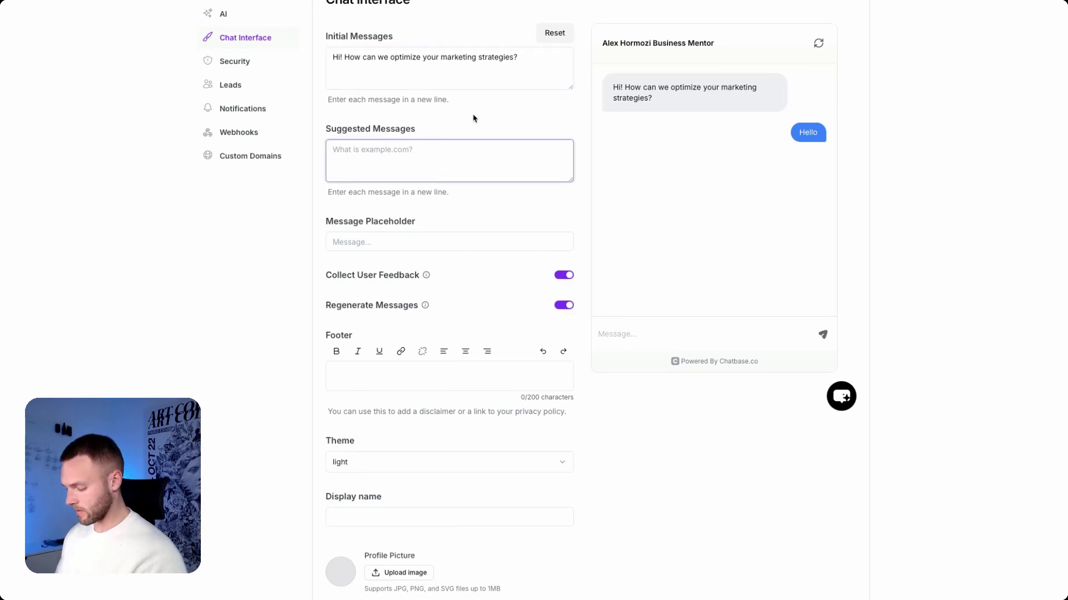
pyautogui.write('I need 3')
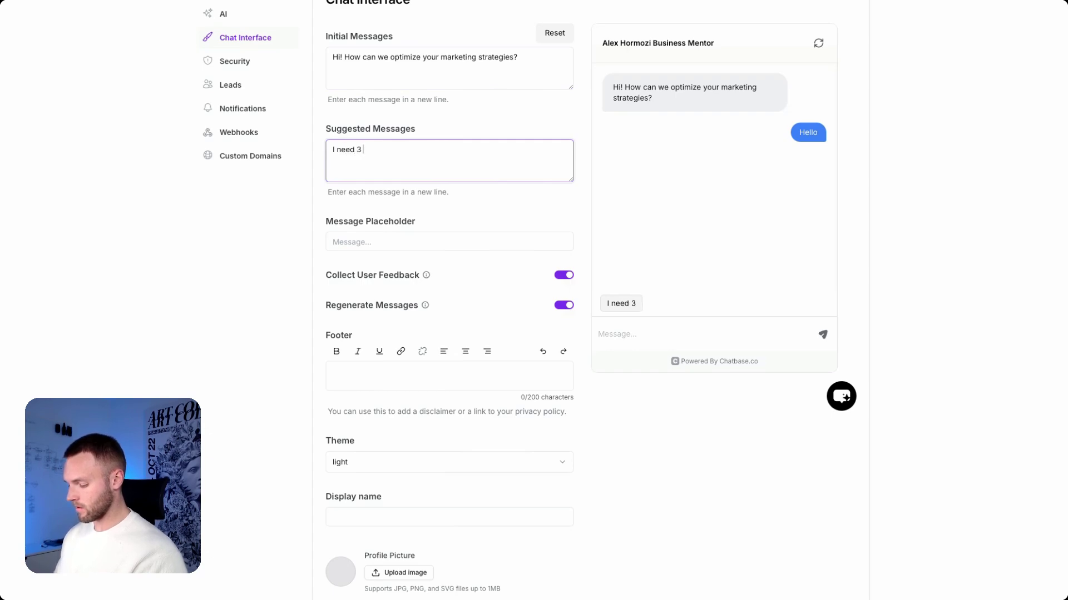
pyautogui.write(' lead magnet suggestions?')
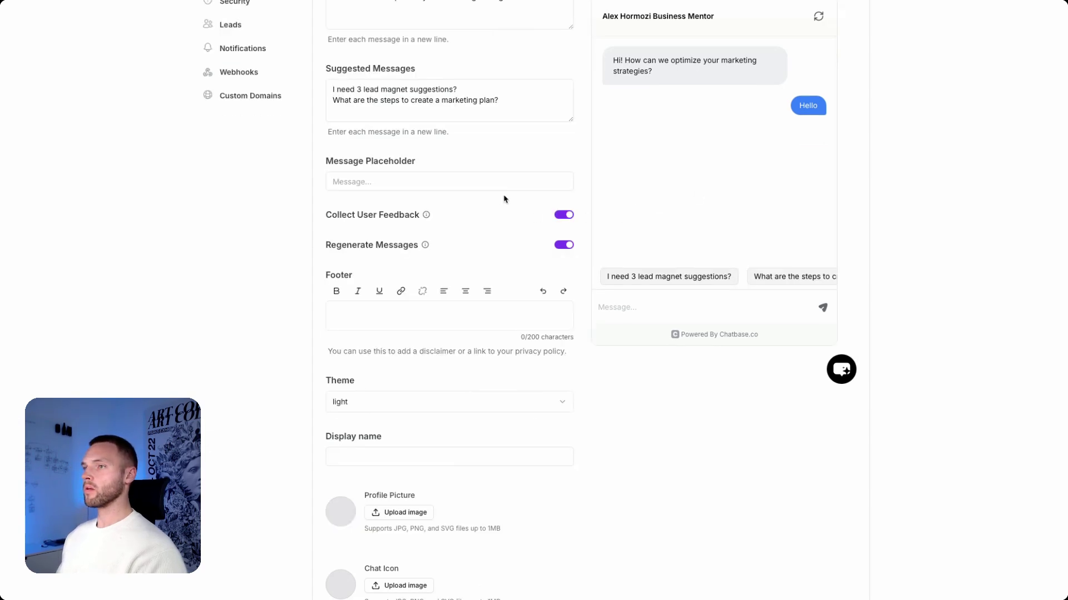
pyautogui.scroll(1, 444, 155)
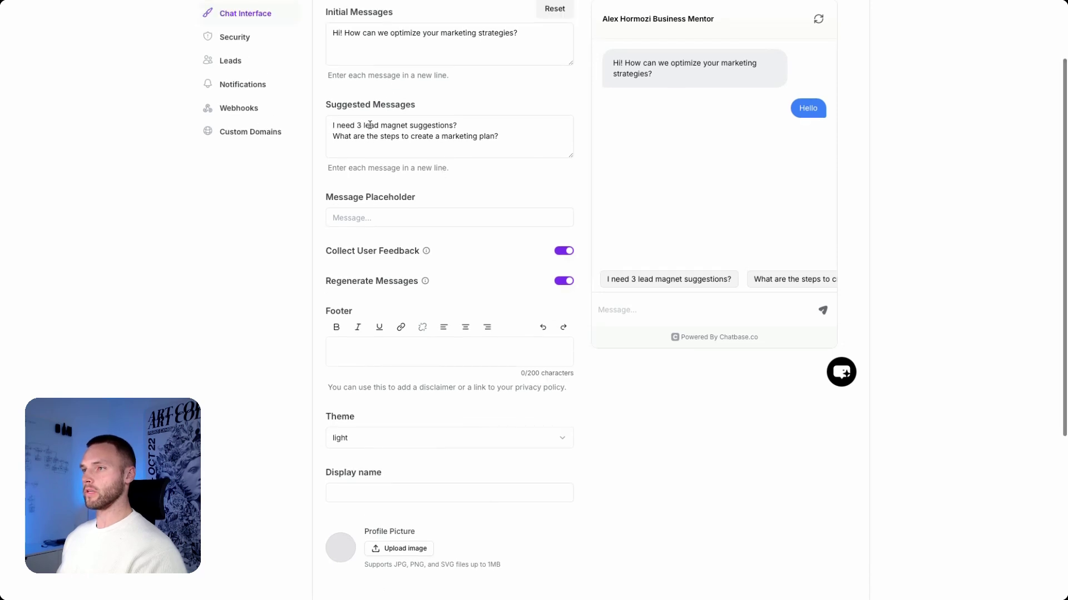
pyautogui.scroll(1, 412, 133)
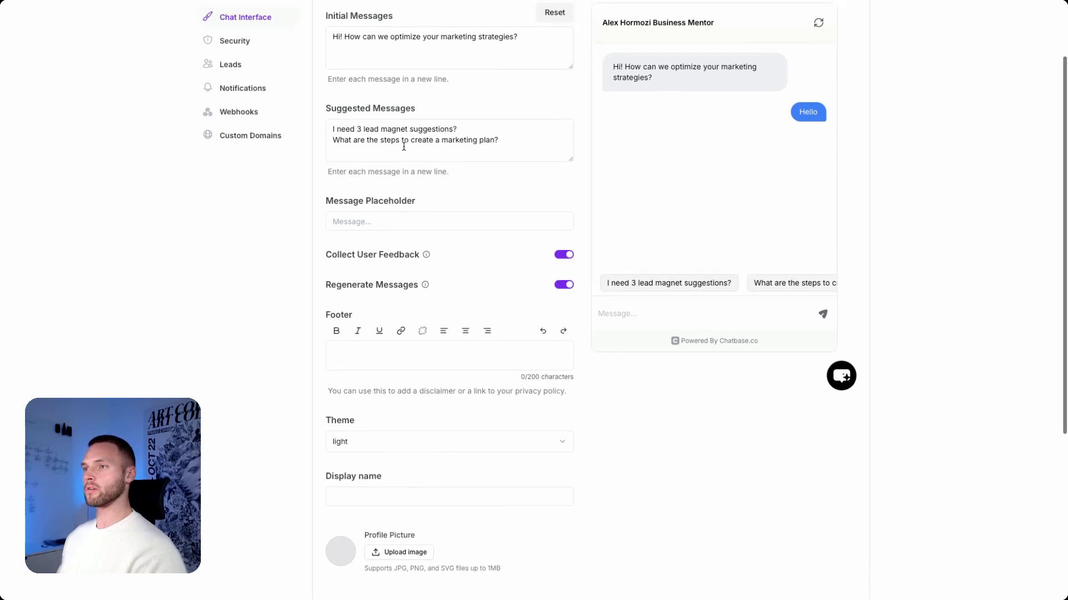
pyautogui.click(510, 144)
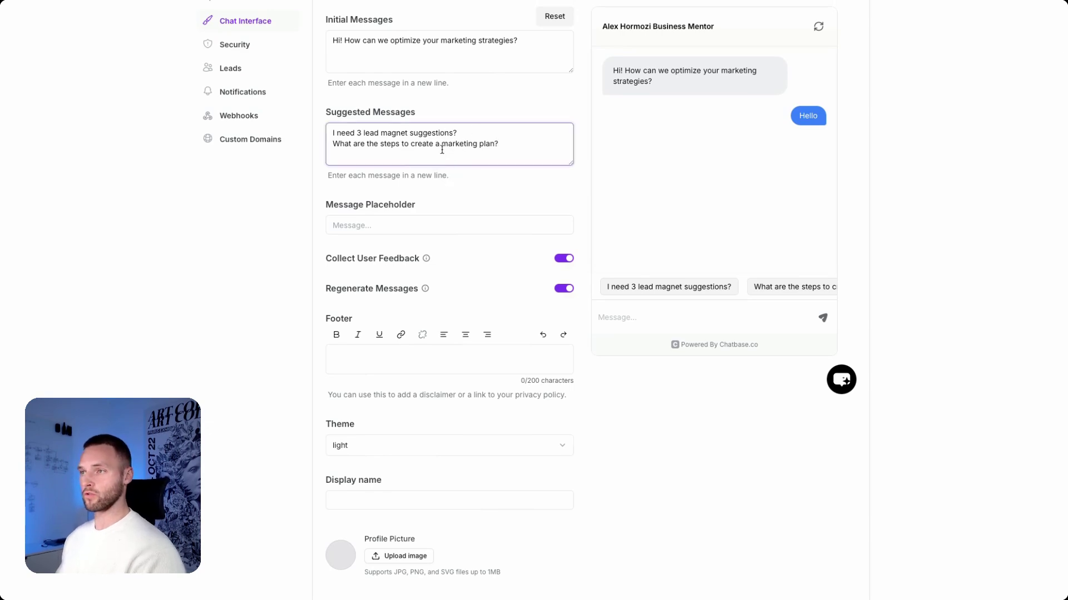
# - Set the message placeholder to "write your questions.."
pyautogui.scroll(-2, 442, 150)
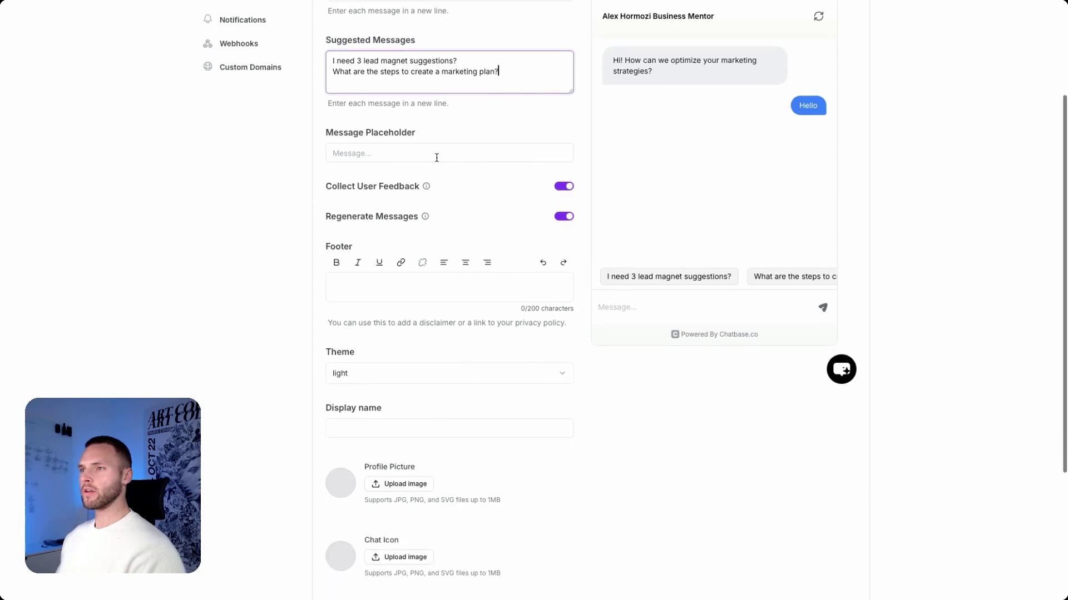
pyautogui.click(419, 156)
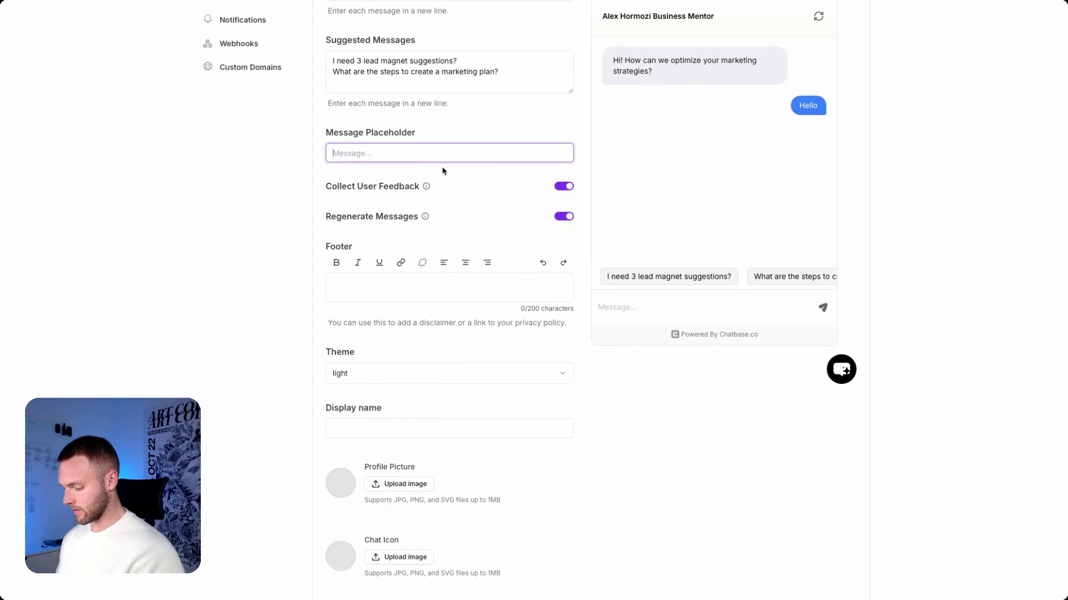
pyautogui.write('write your qe')
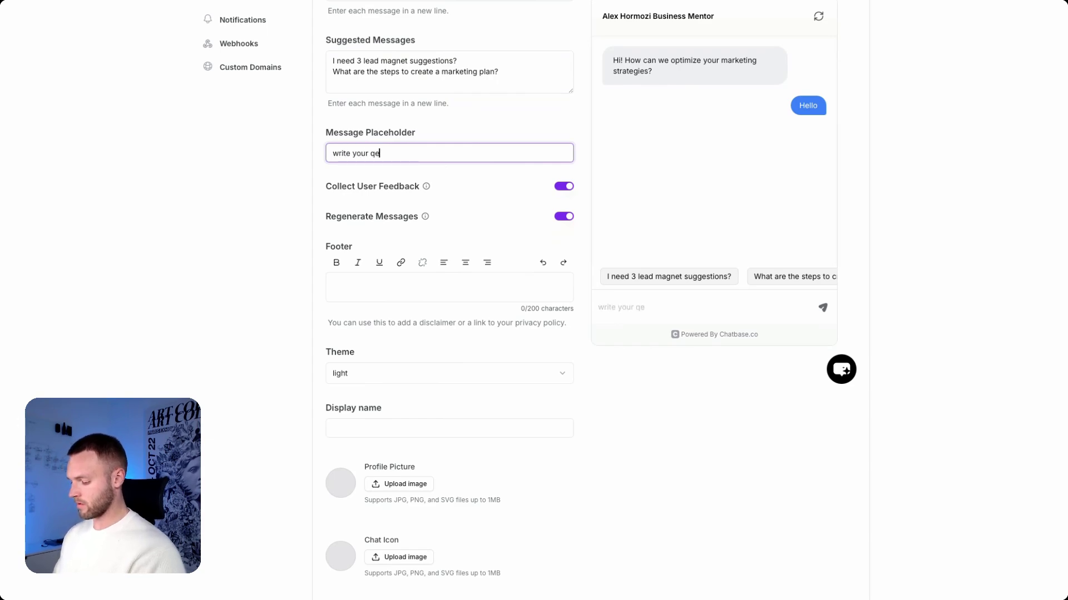
pyautogui.press('BackSpace')
pyautogui.write('u')
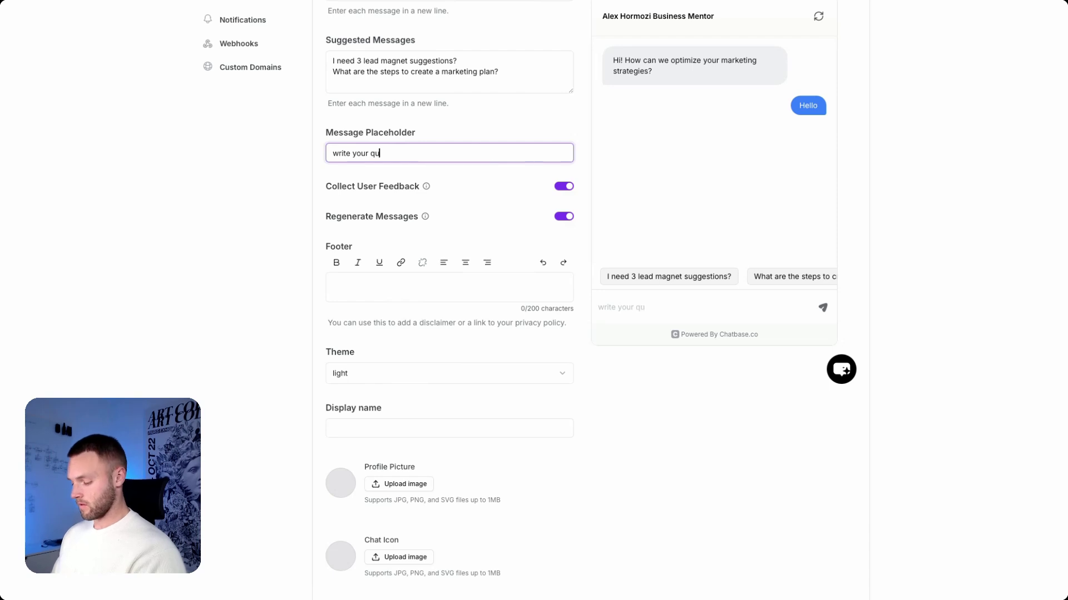
pyautogui.write('estions..')
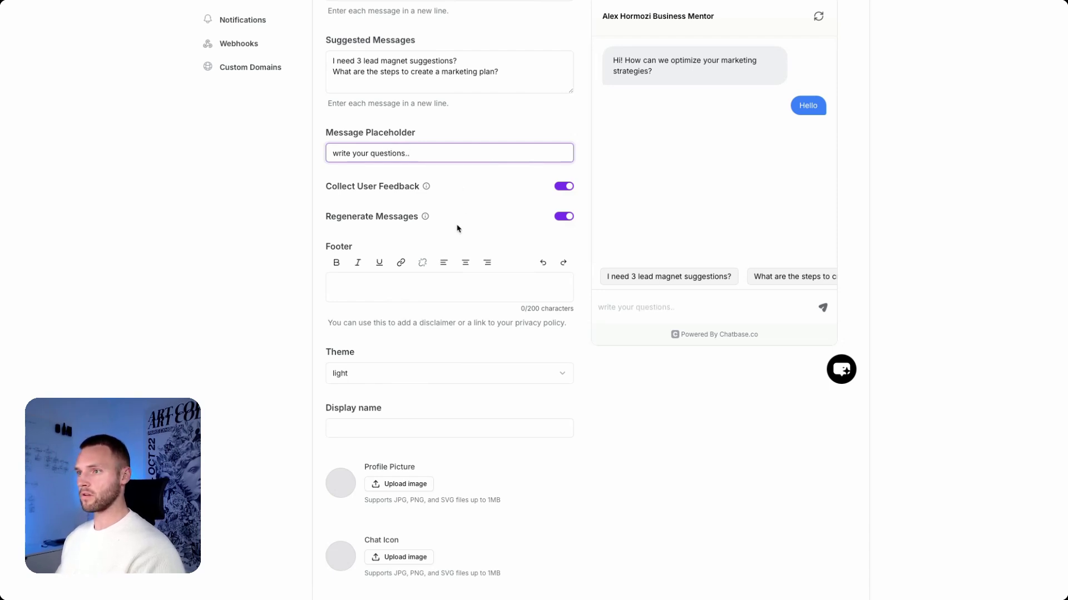
# - Enter "Insidr.ai AI Consulting" as the chat footer text
pyautogui.scroll(-1, 457, 227)
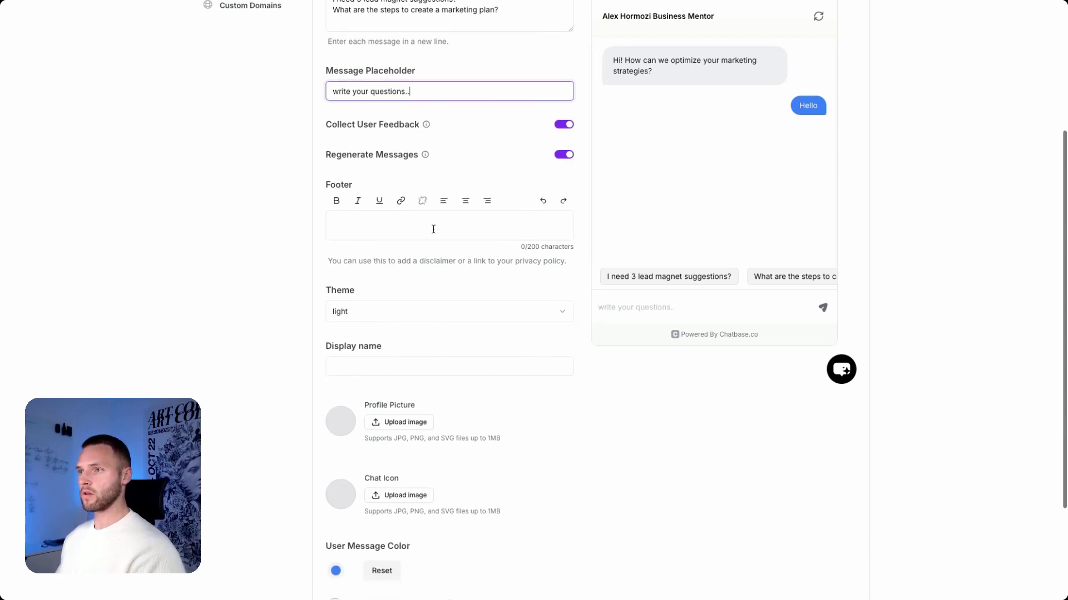
pyautogui.click(434, 229)
pyautogui.write('Insid')
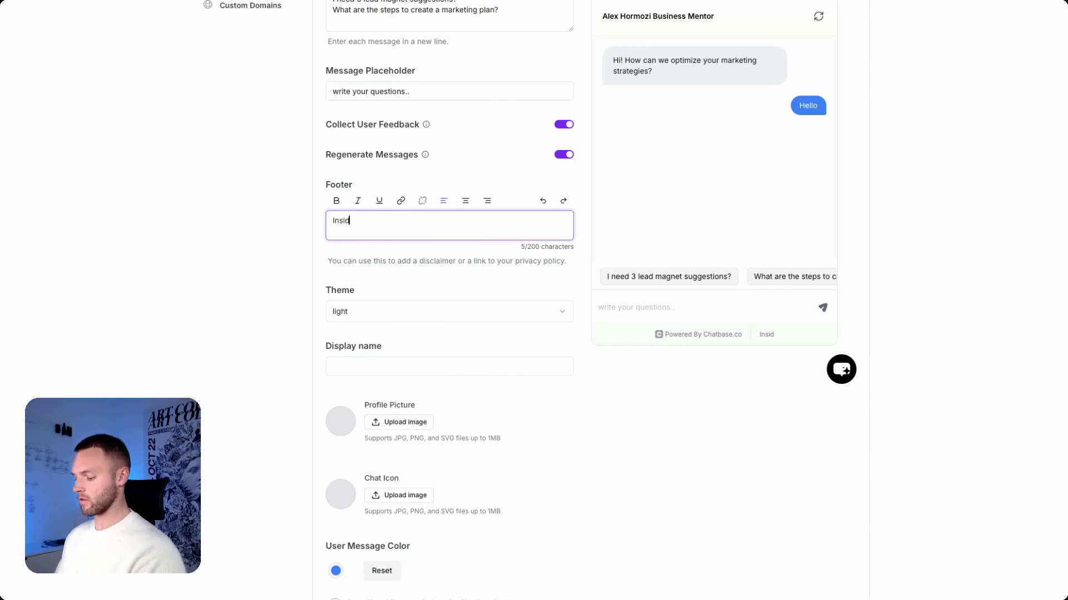
pyautogui.write('r.ai AI COnsulting')
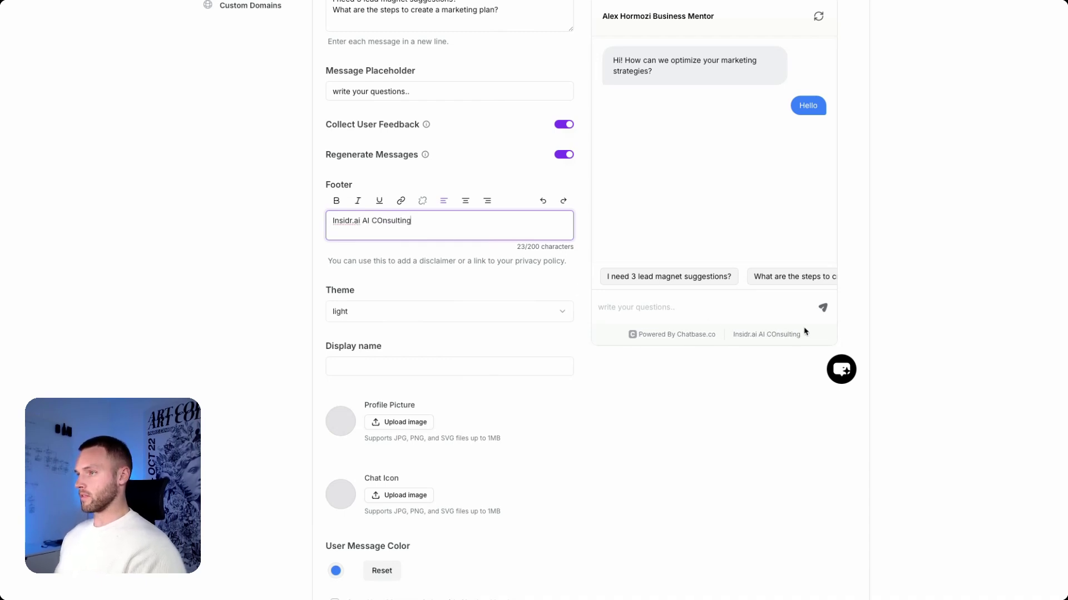
pyautogui.click(382, 221)
pyautogui.press('BackSpace')
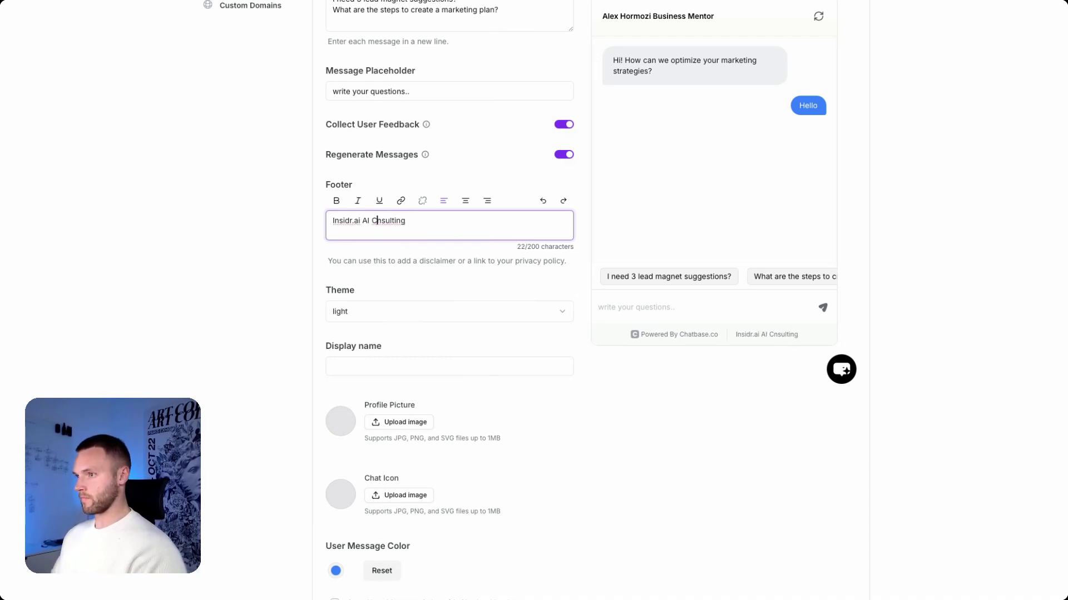
pyautogui.write('o')
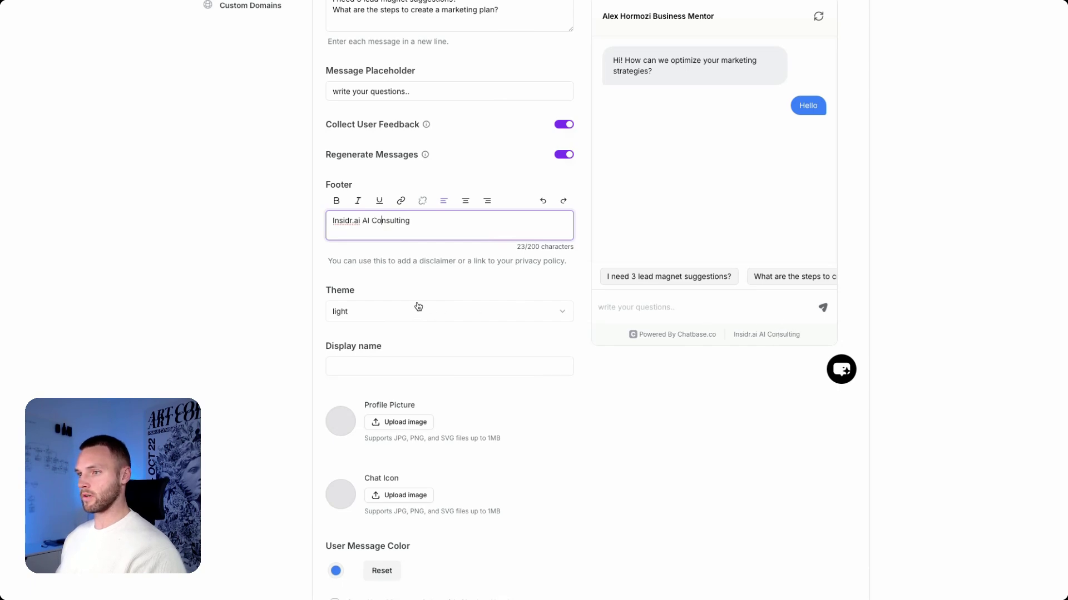
# - Upload the purple logo image from the desktop's "Insidr.ai main material" folder as the profile picture and save the chat interface settings
pyautogui.scroll(-3, 417, 305)
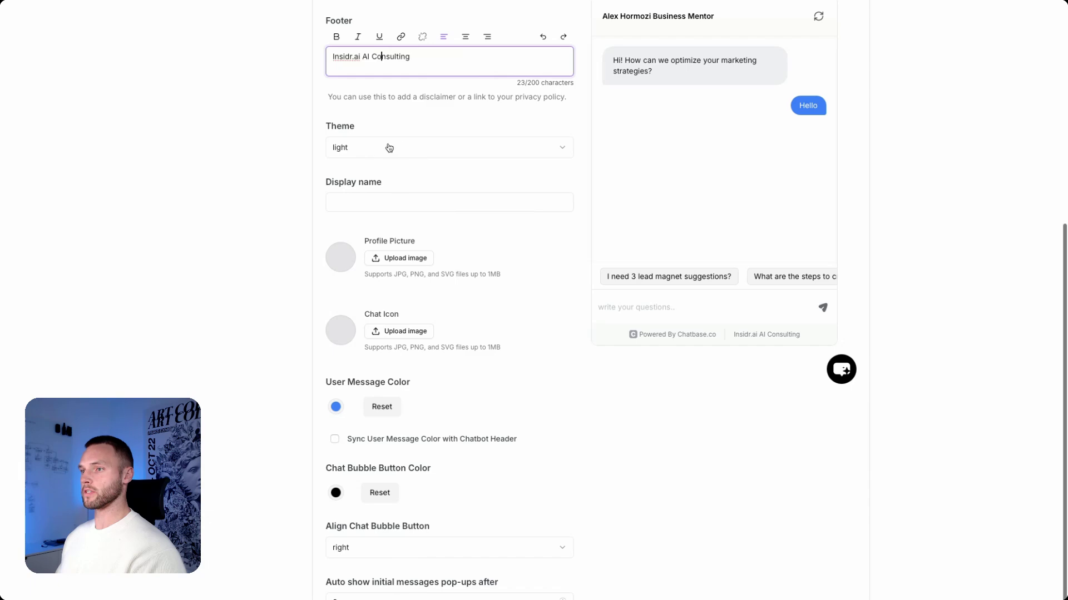
pyautogui.scroll(-2, 431, 256)
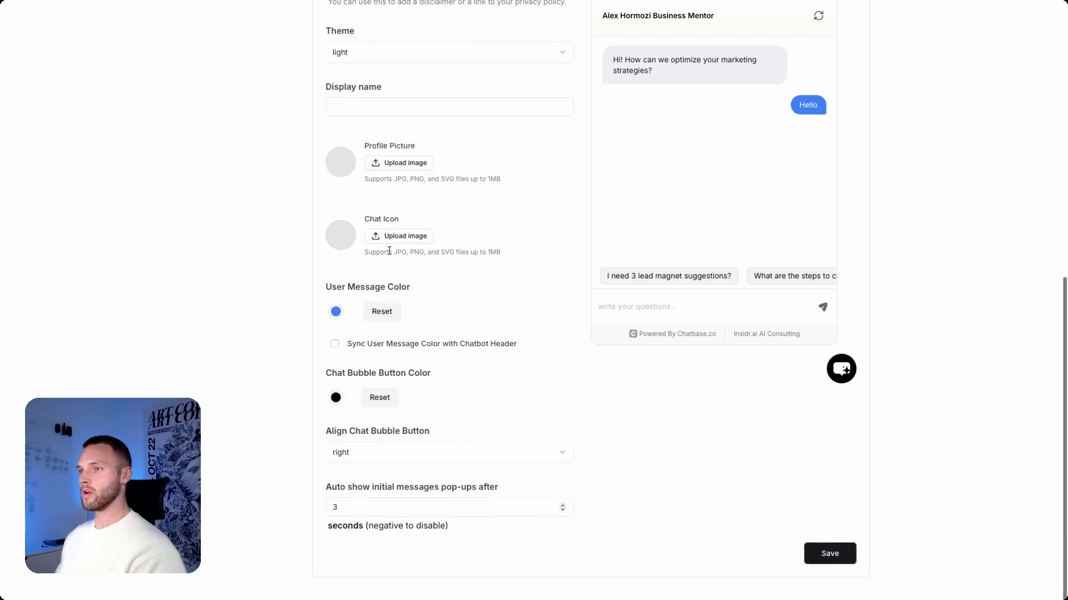
pyautogui.click(396, 163)
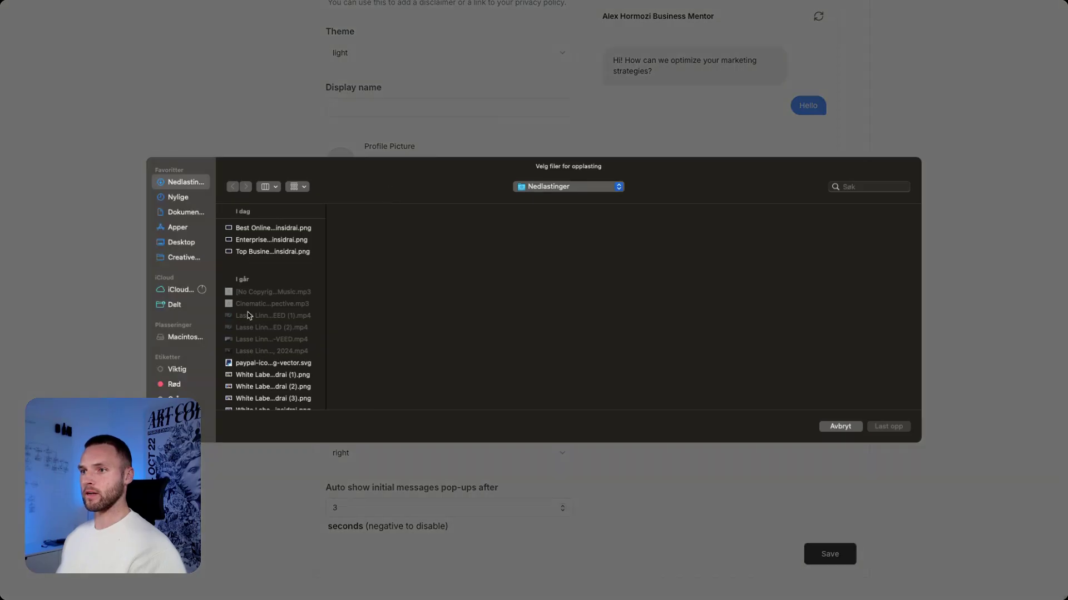
pyautogui.click(188, 243)
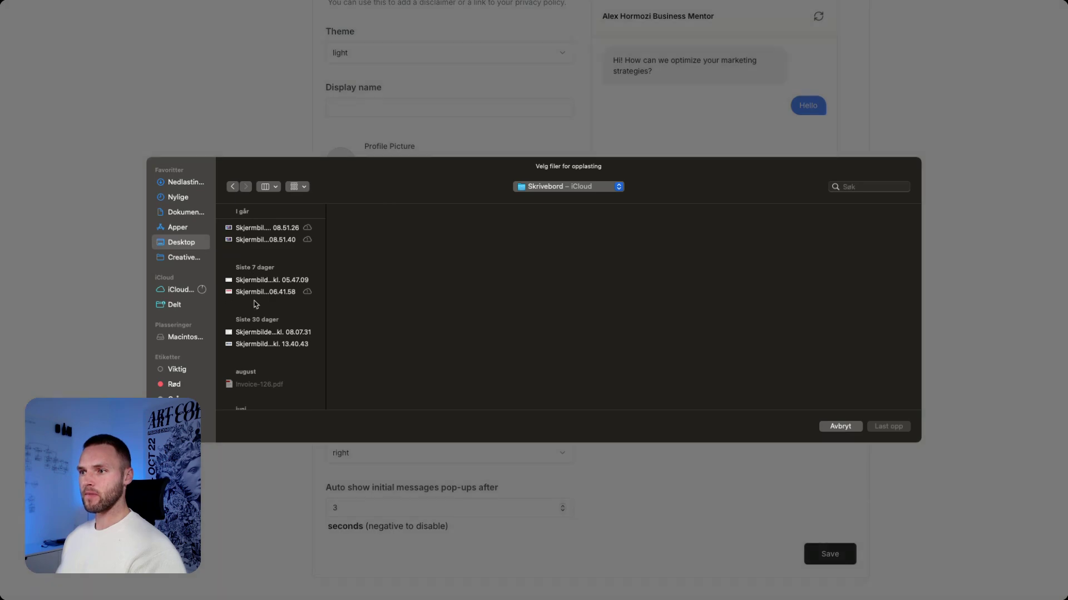
pyautogui.scroll(-8, 256, 287)
pyautogui.click(263, 282)
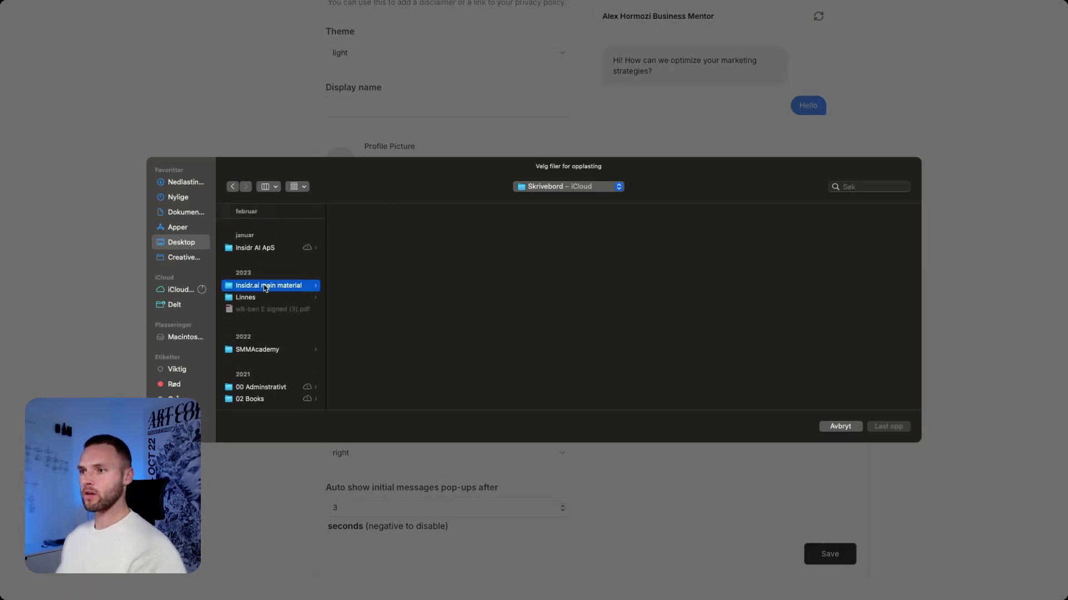
pyautogui.doubleClick(382, 289)
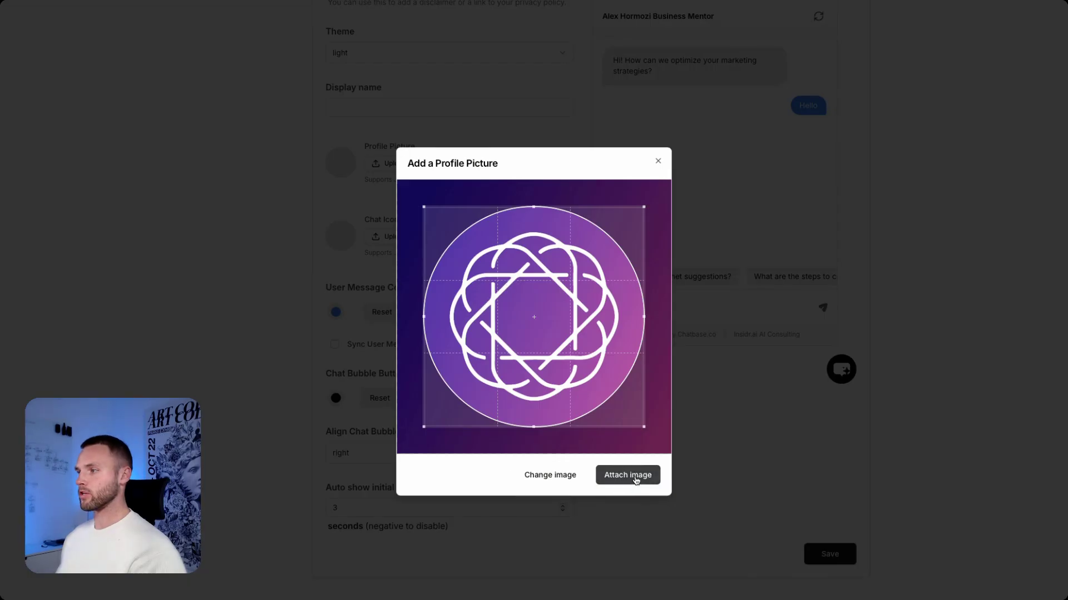
pyautogui.click(636, 478)
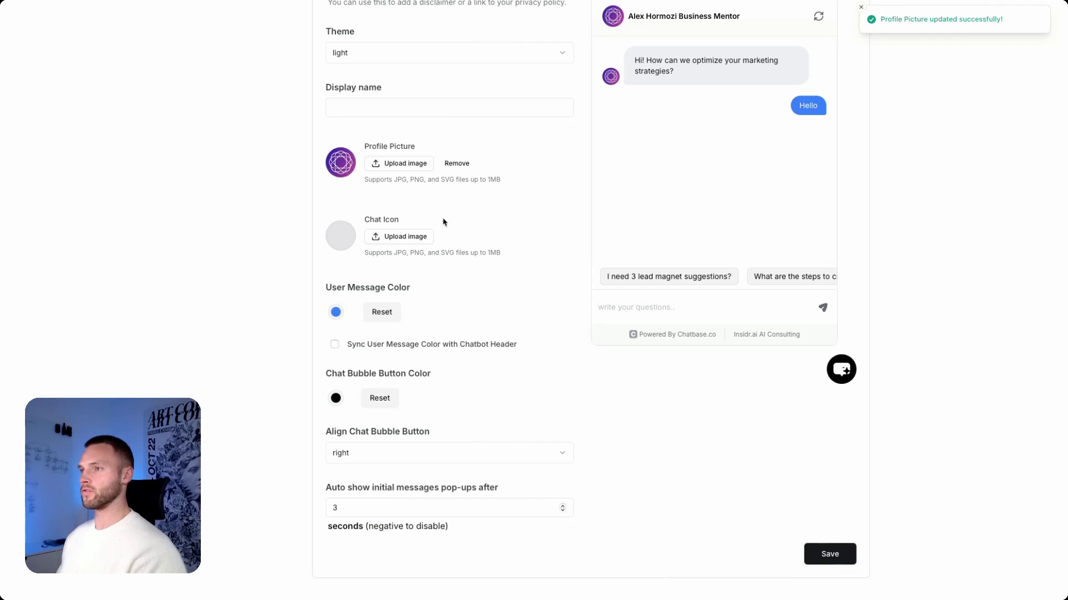
pyautogui.scroll(1, 464, 214)
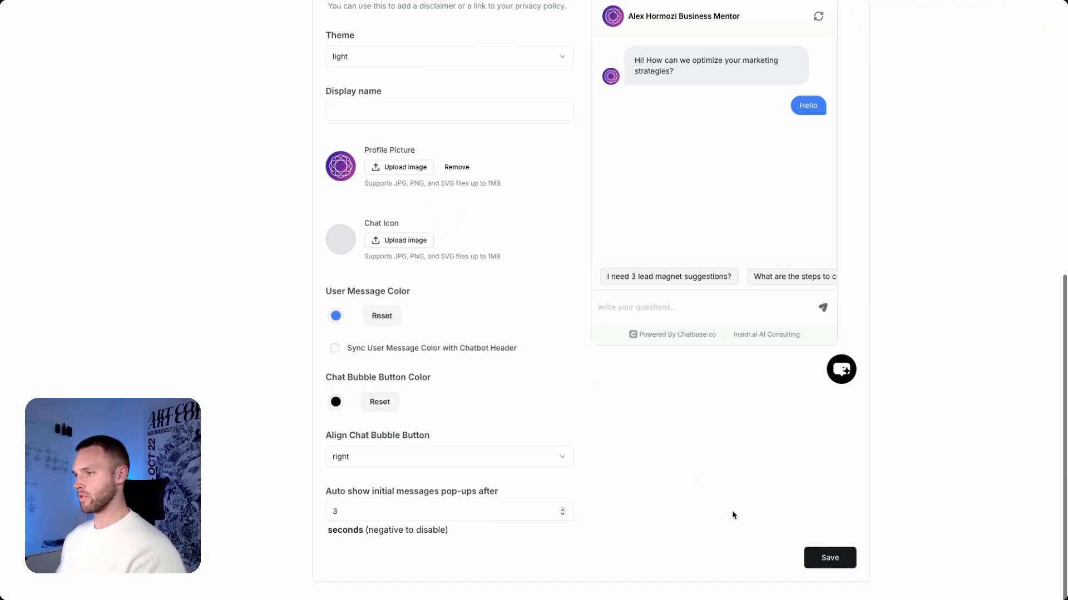
pyautogui.click(831, 559)
# - Review the chatbot's lead form settings and its available third-party integrations
pyautogui.scroll(4, 504, 340)
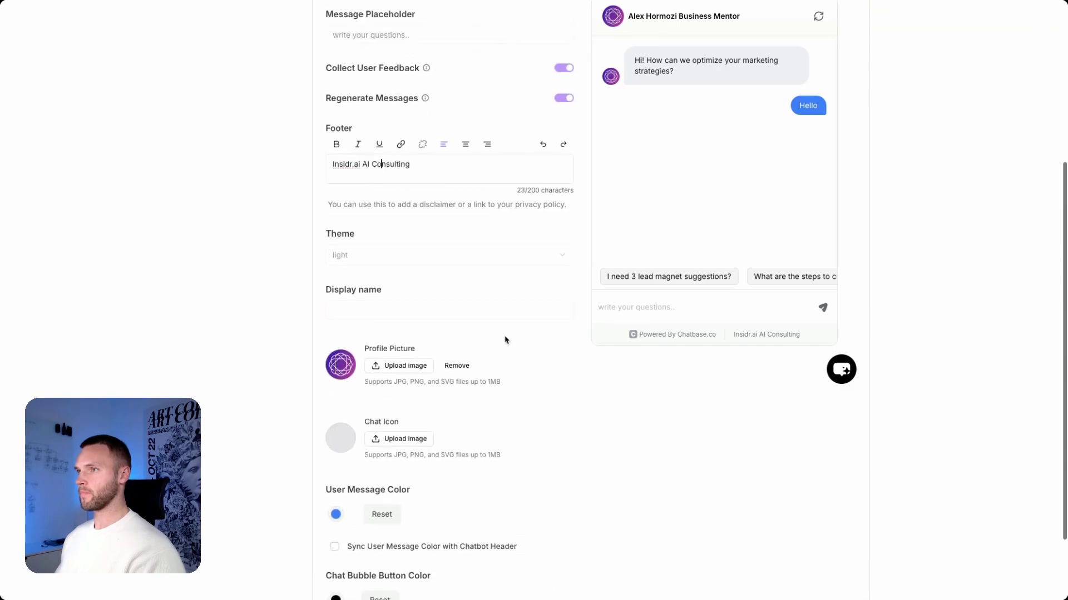
pyautogui.scroll(6, 505, 340)
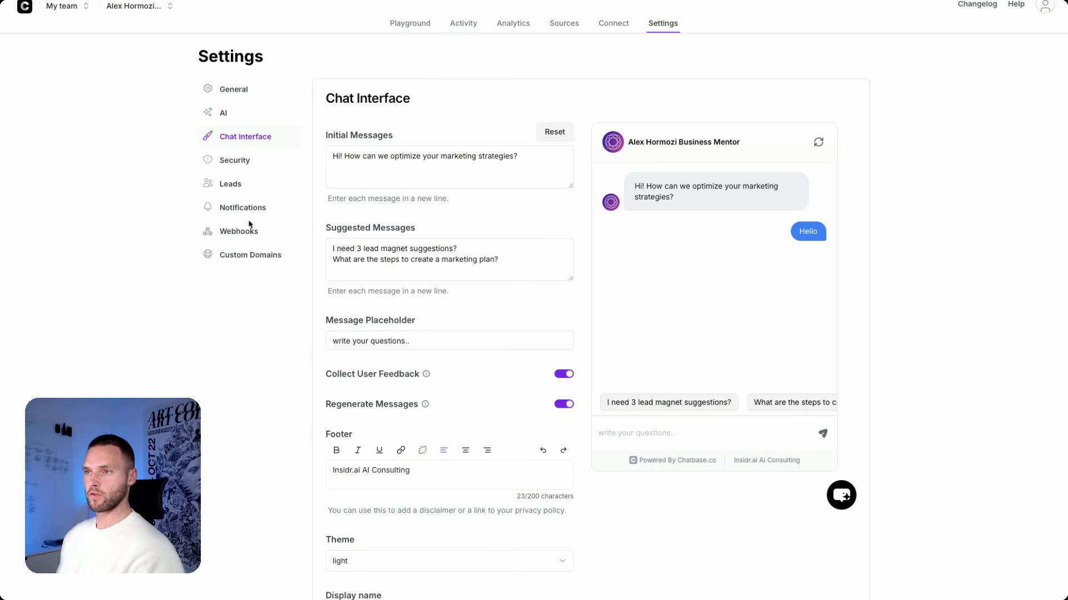
pyautogui.click(238, 185)
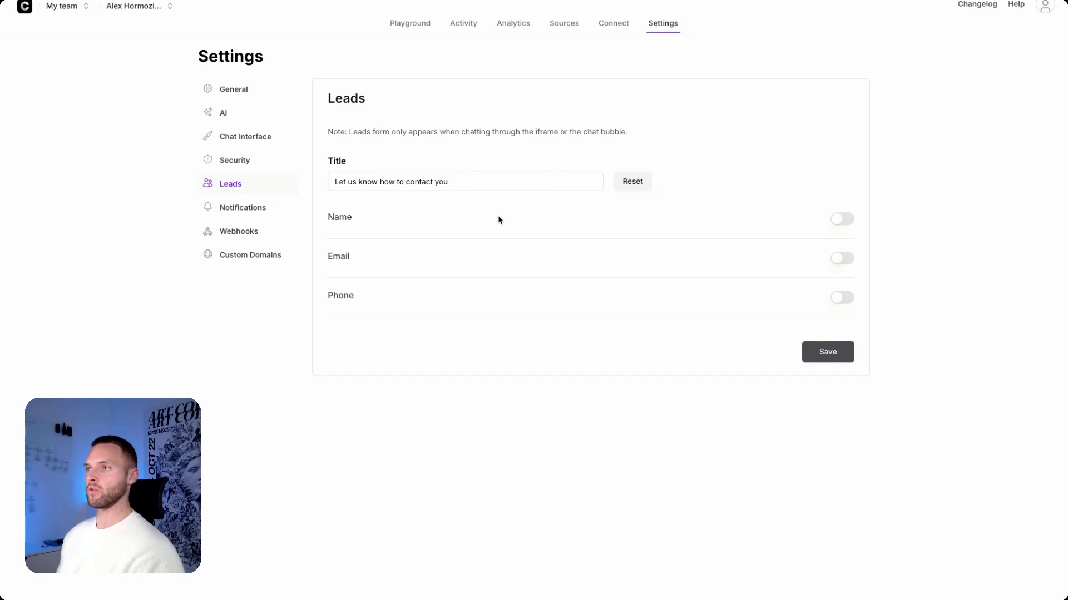
pyautogui.click(613, 29)
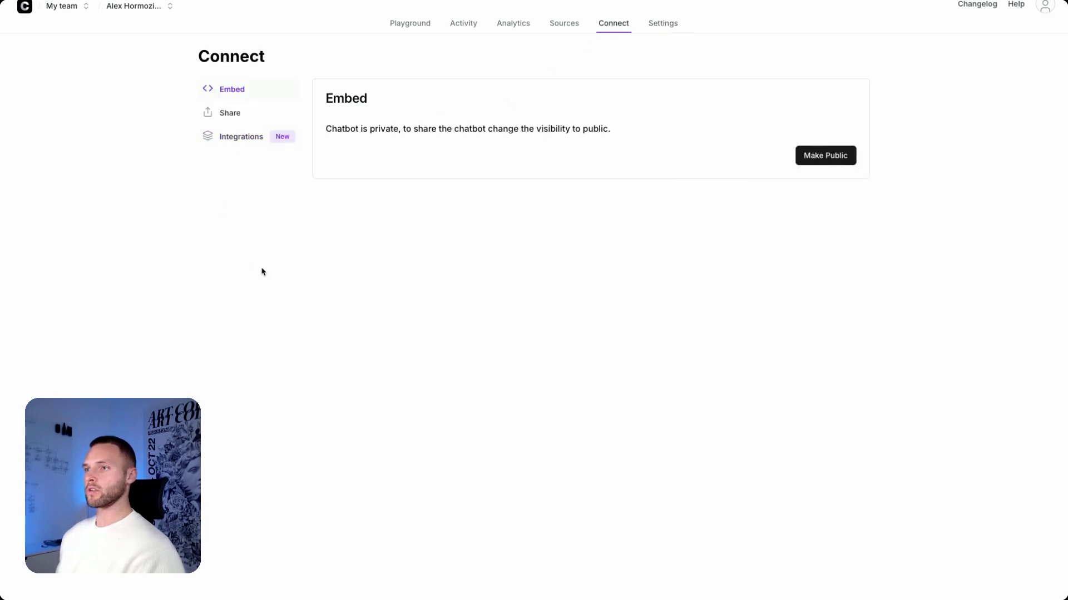
pyautogui.click(241, 137)
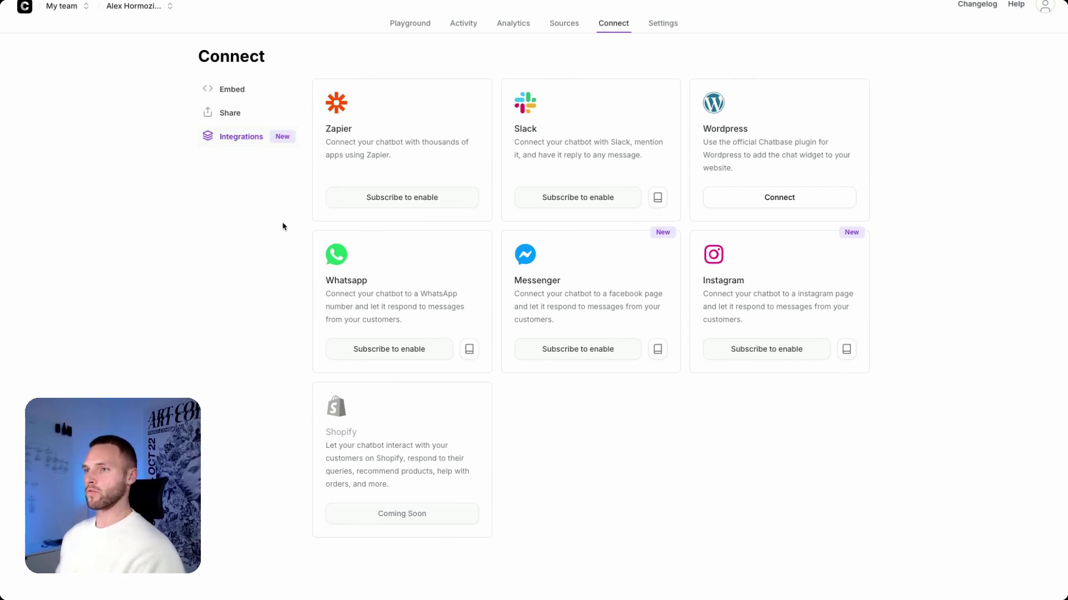
# - Make the chatbot public for embedding and copy its chat bubble script
pyautogui.click(258, 95)
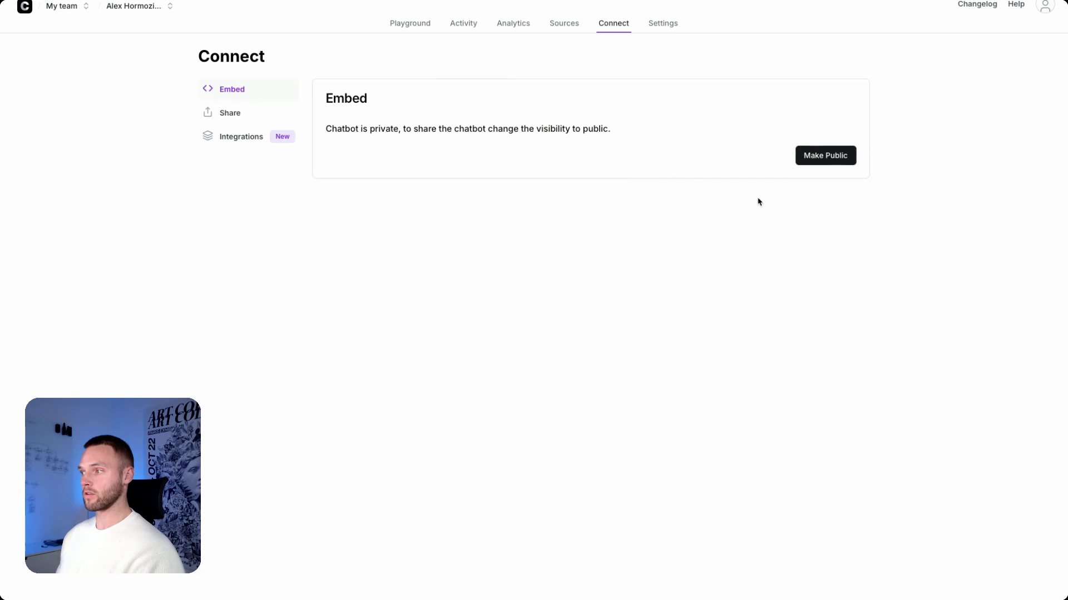
pyautogui.click(826, 157)
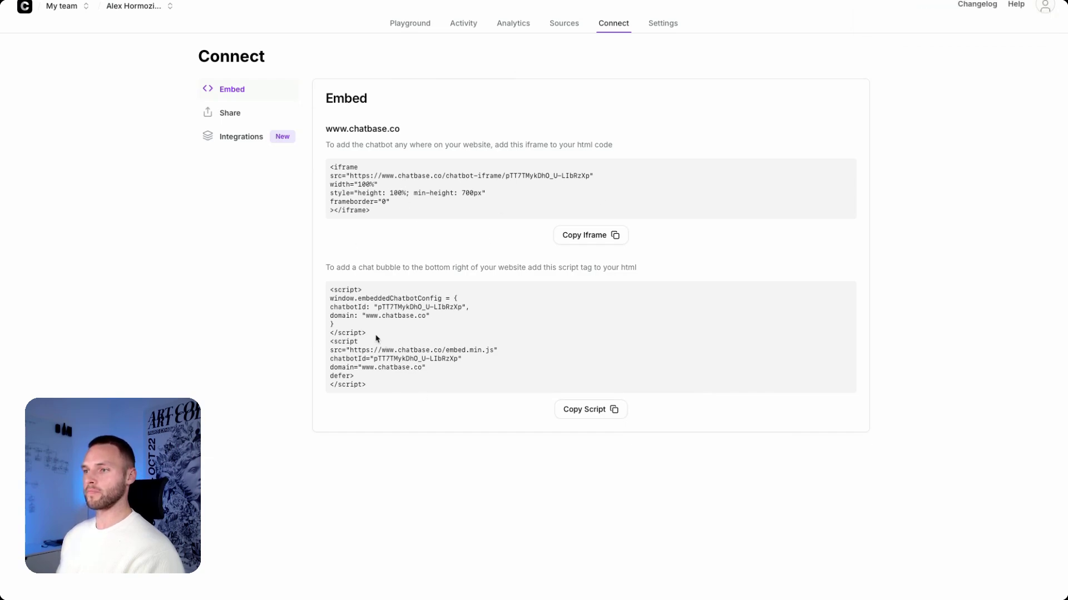
pyautogui.moveTo(329, 291); pyautogui.dragTo(338, 376)
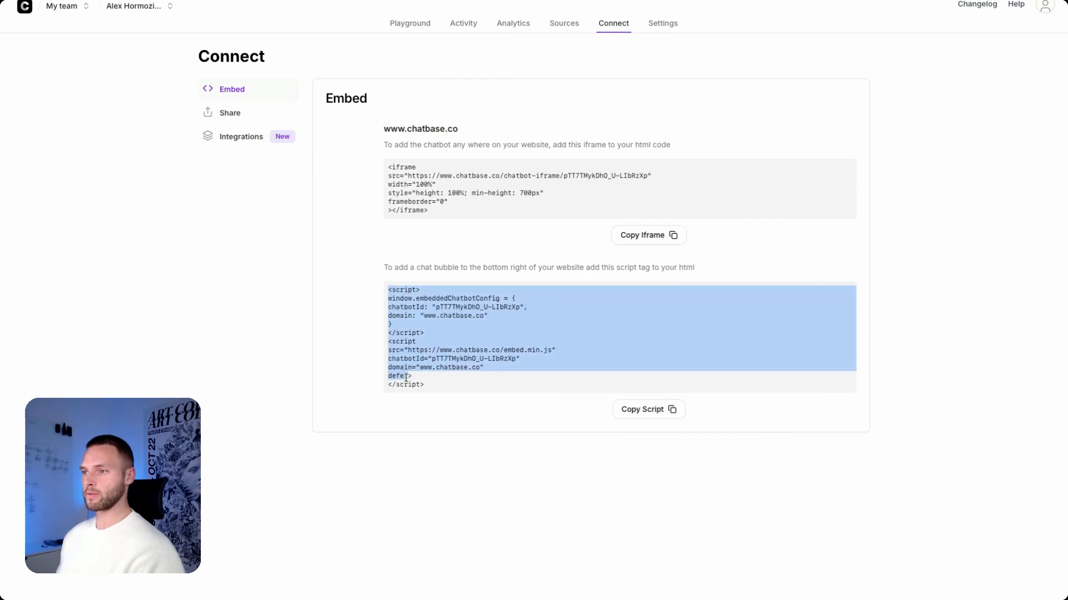
pyautogui.click(382, 278)
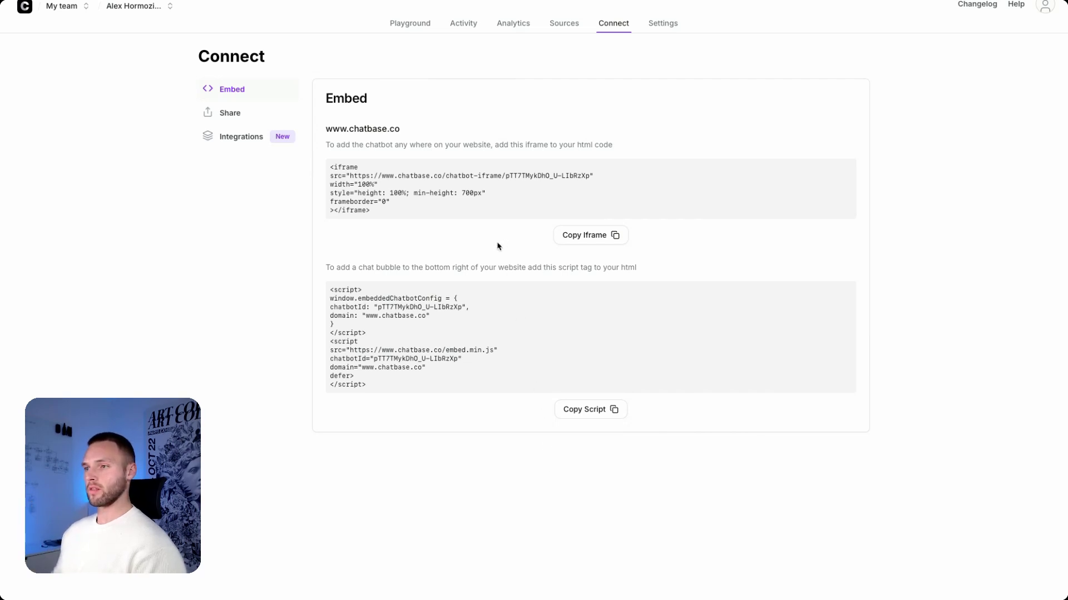
pyautogui.scroll(-1, 403, 335)
pyautogui.click(602, 408)
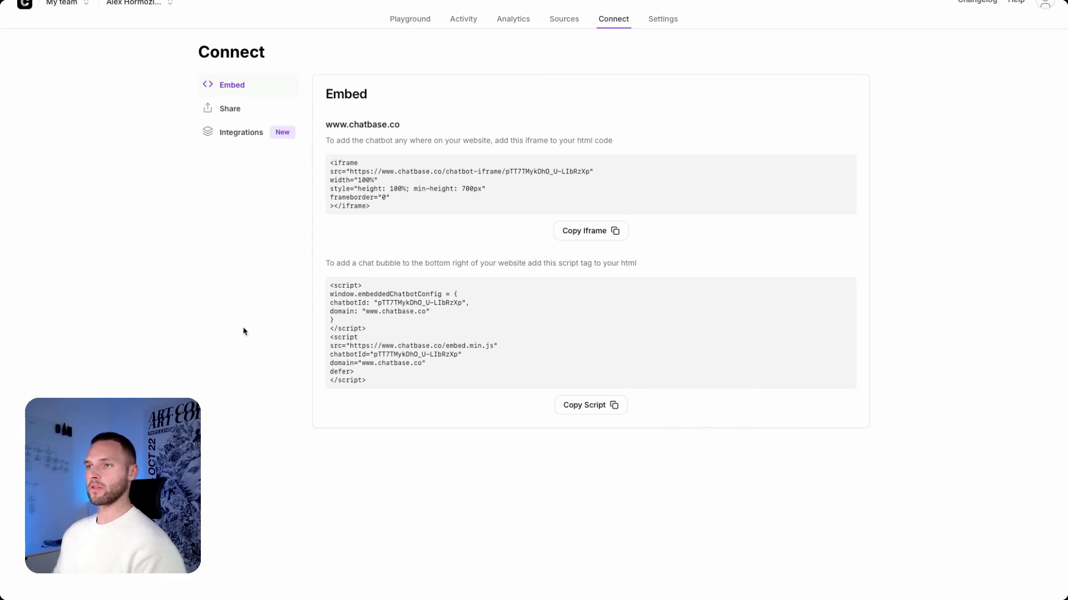
# - From the chatbot's WordPress integration, switch to the WordPress admin, search the plugins for "chatbase", and install and activate the Chatbase plugin
pyautogui.click(246, 133)
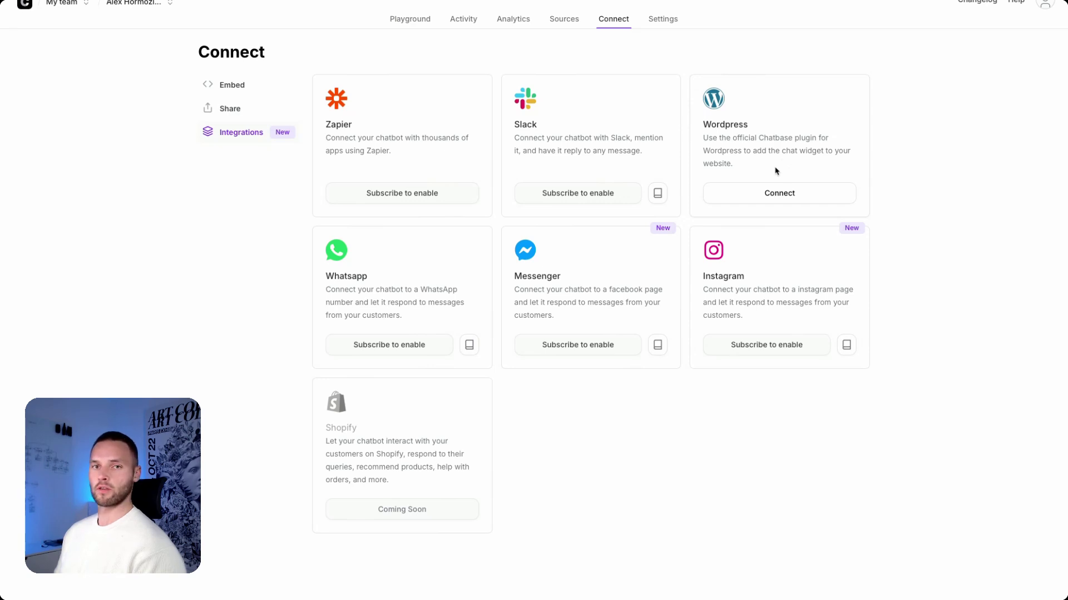
pyautogui.click(781, 196)
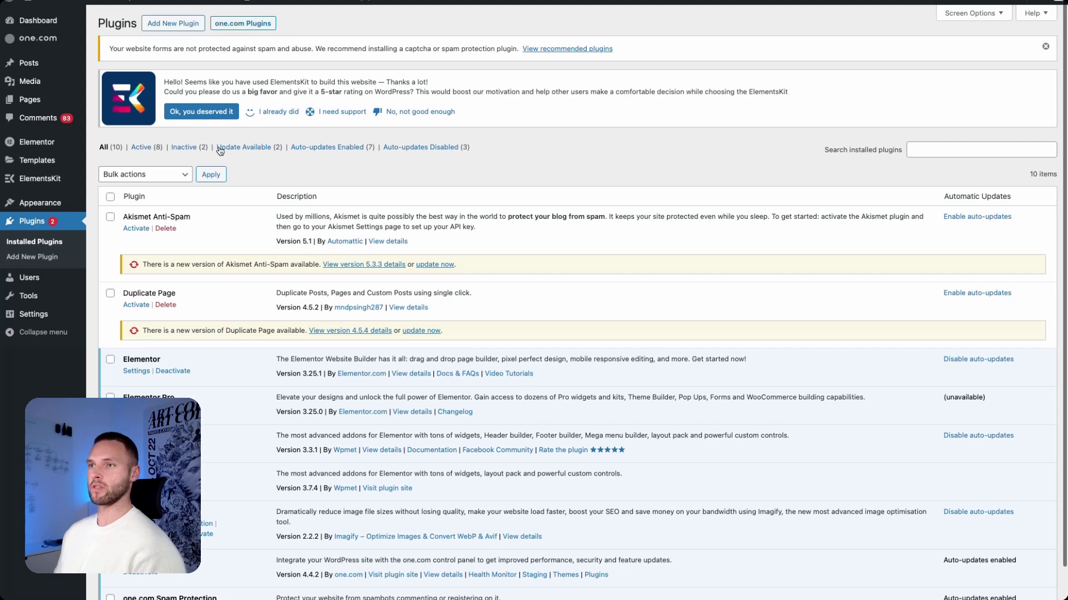
pyautogui.click(174, 24)
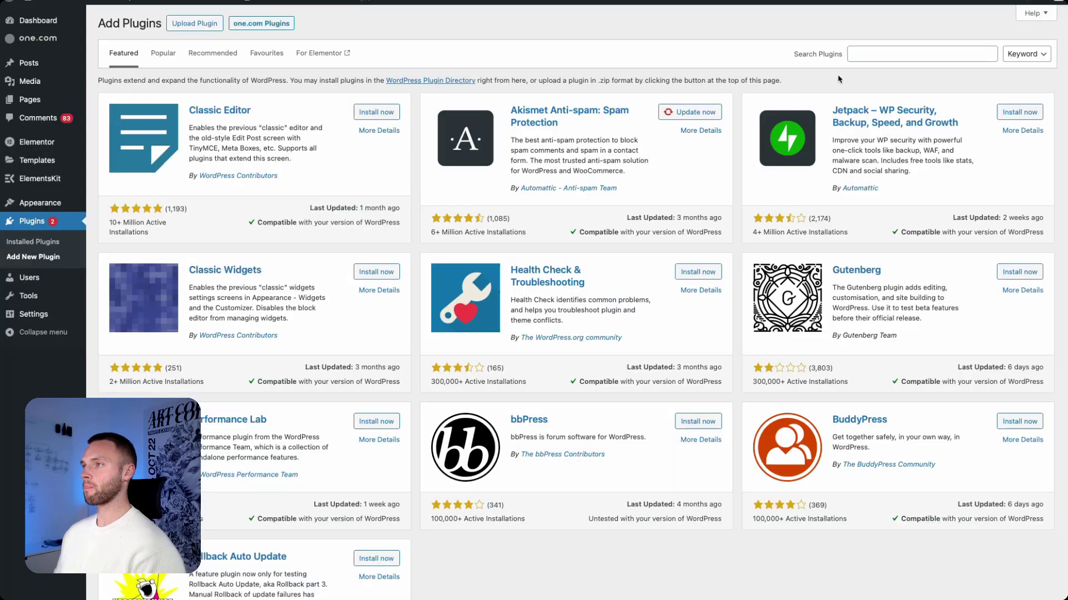
pyautogui.click(903, 50)
pyautogui.write('chatbase')
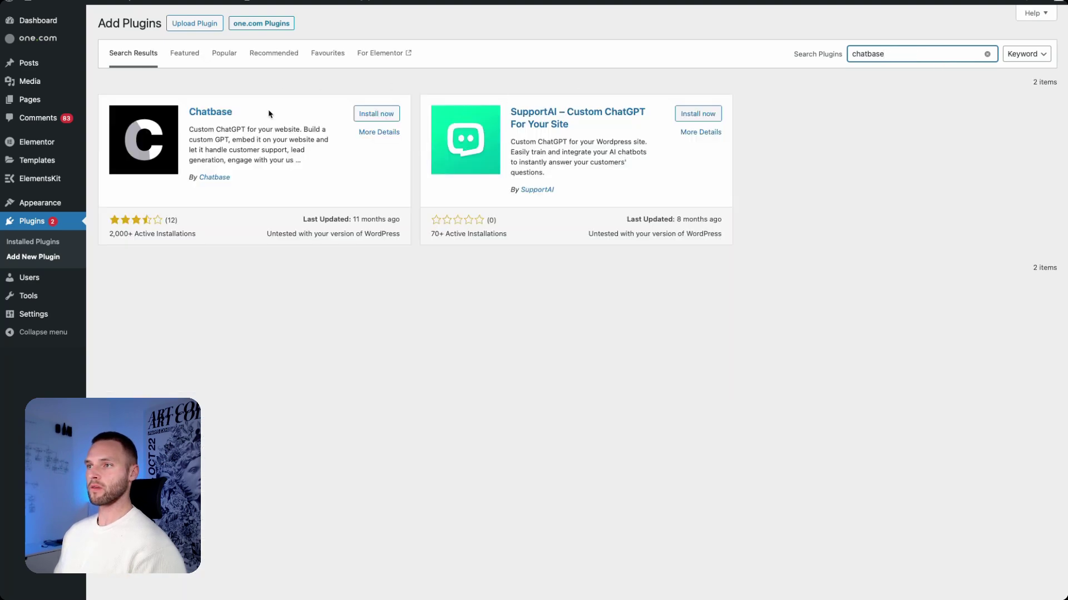
pyautogui.click(368, 115)
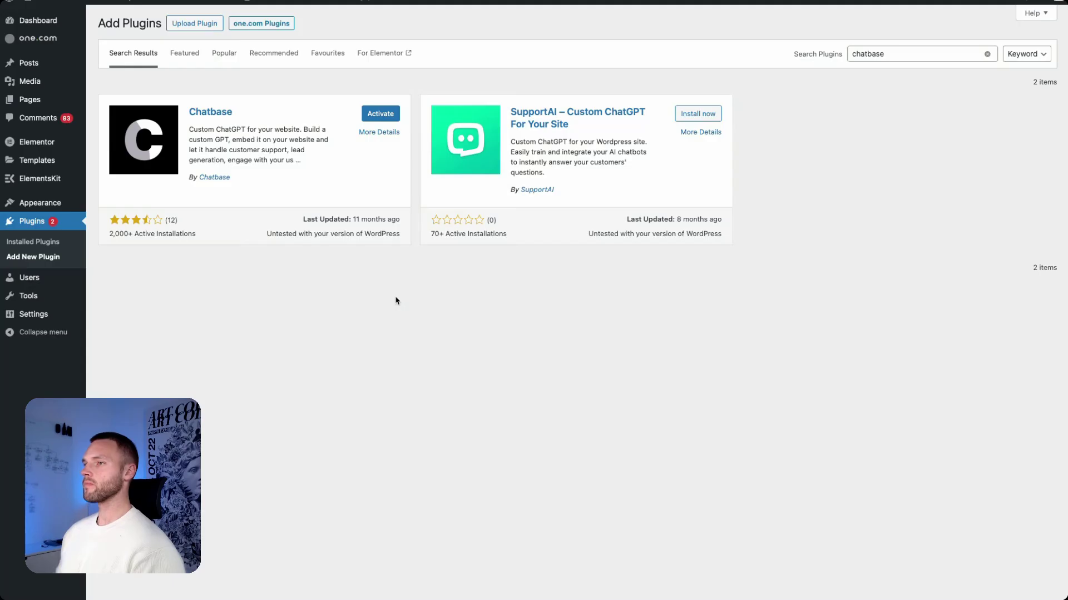
pyautogui.click(384, 115)
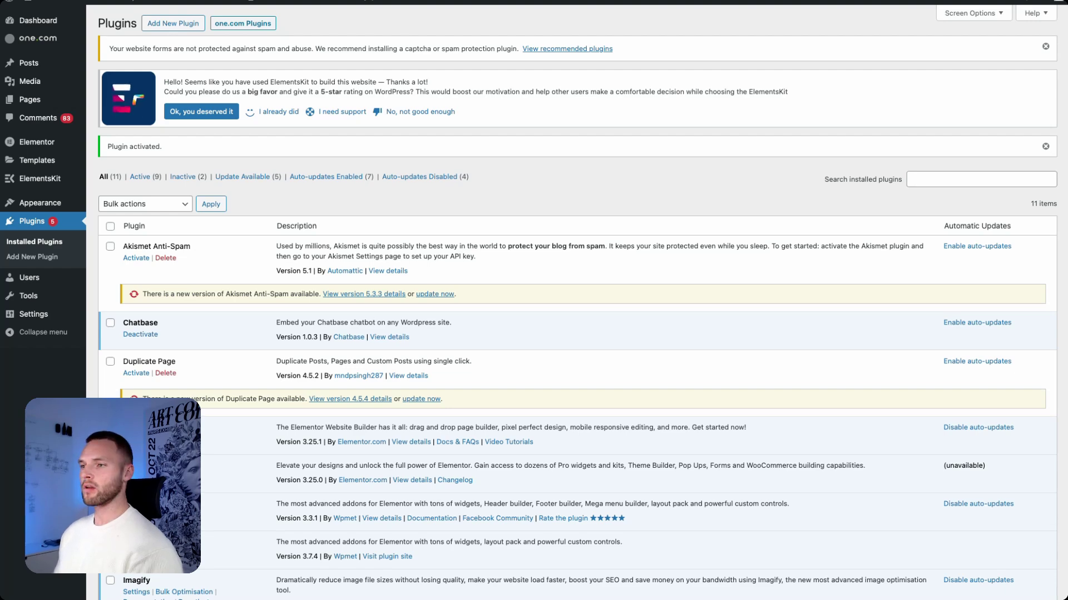
# - Copy the chatbot ID from Chatbase's general settings into the WordPress Chatbase plugin settings and save the changes
pyautogui.moveTo(33, 314)
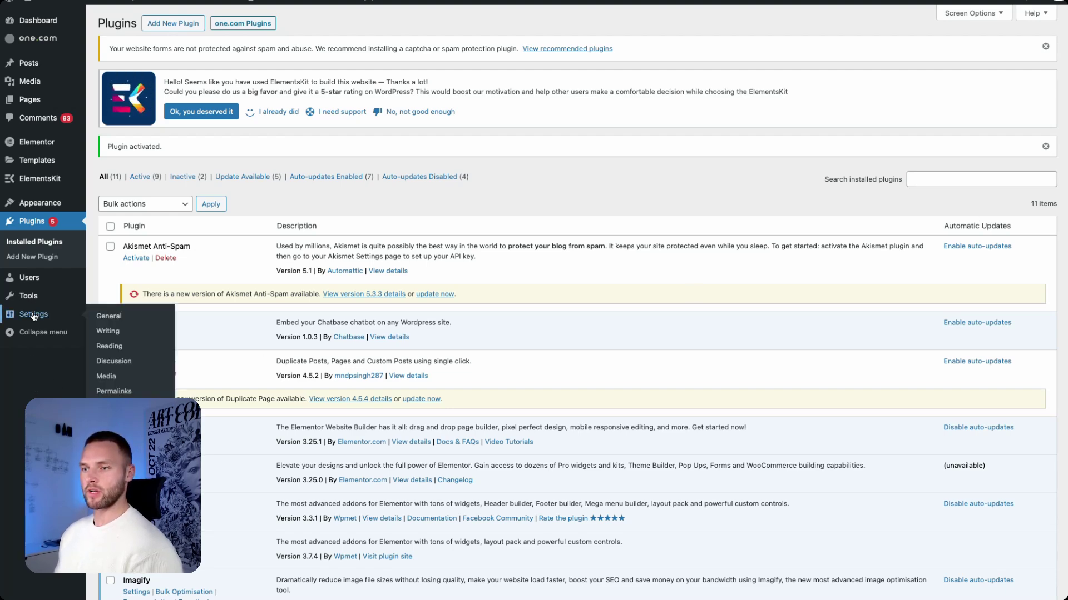
pyautogui.click(111, 421)
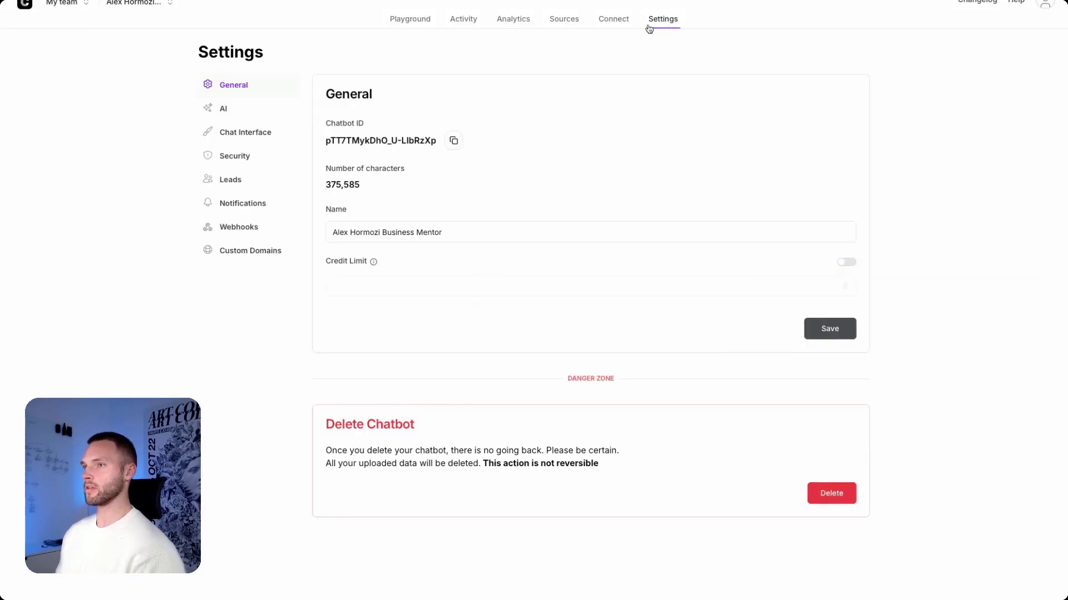
pyautogui.tripleClick(334, 127)
pyautogui.click(411, 107)
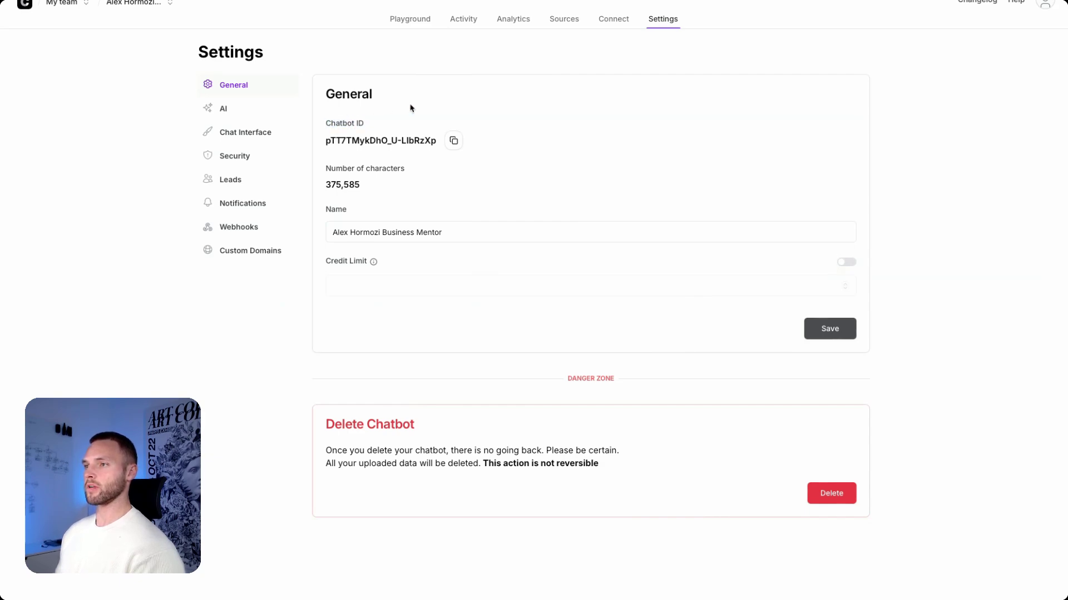
pyautogui.click(453, 140)
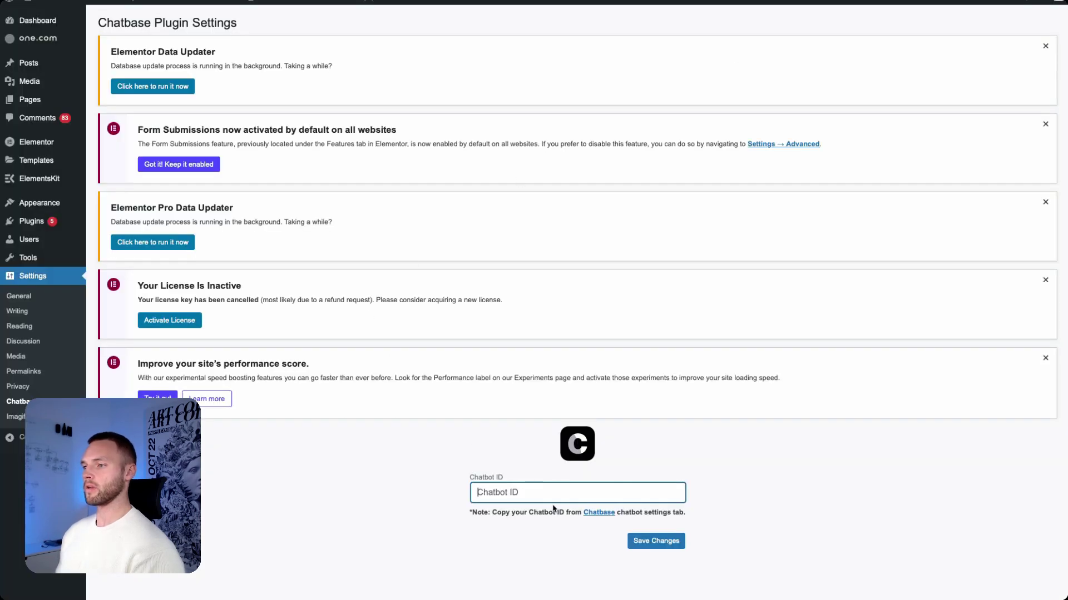
pyautogui.hotkey('ctrl', 'v')
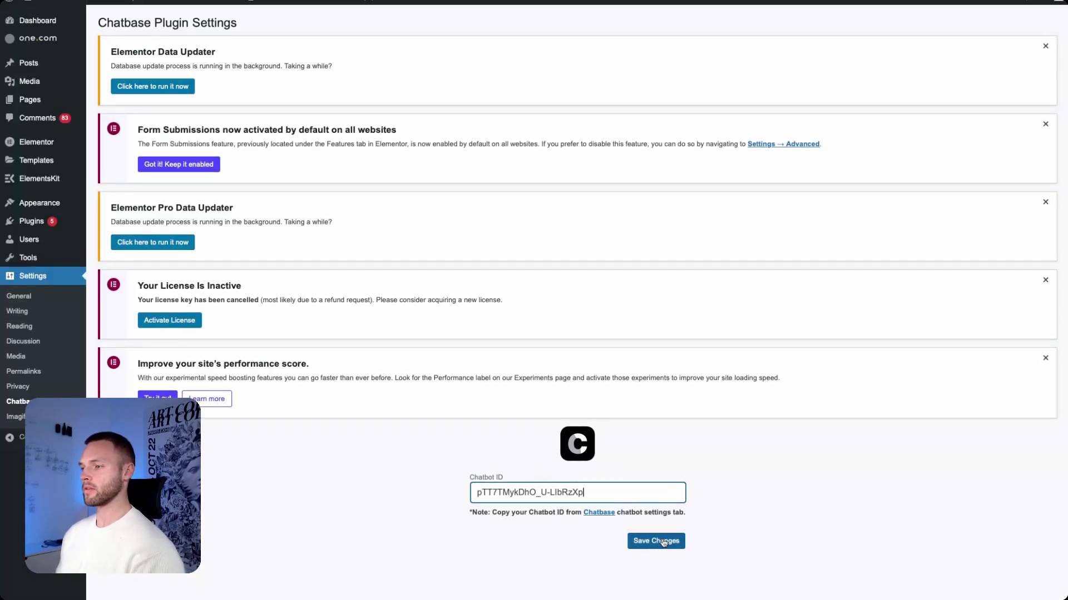
pyautogui.click(661, 541)
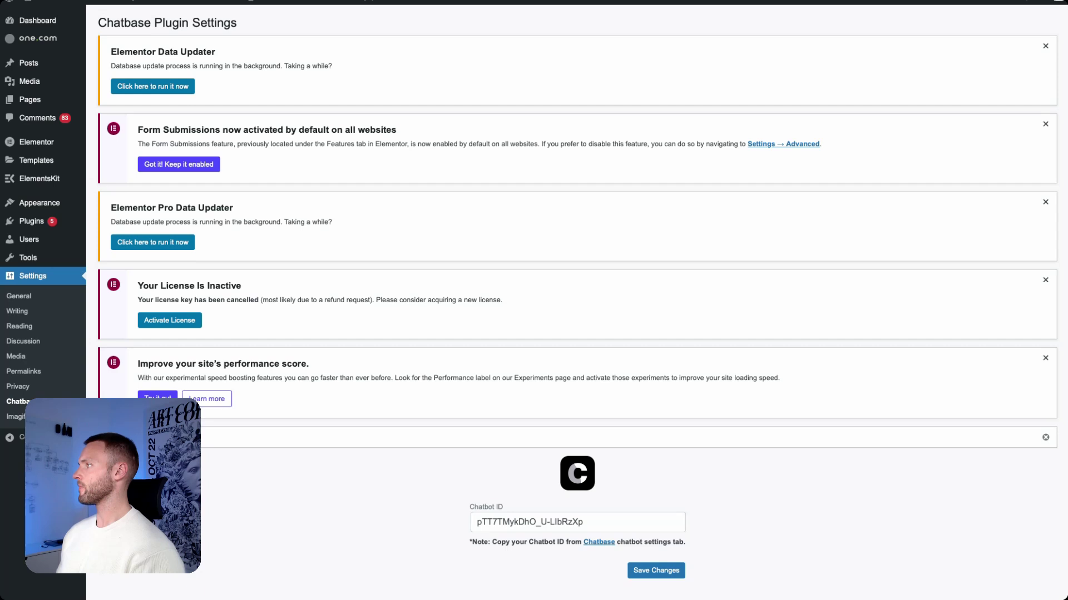
# - On the live site, open the chatbot and ask "Give me 3 examples of good lead magnet for a social media marketing agency specializing in Facebook ads"
pyautogui.click(1002, 2)
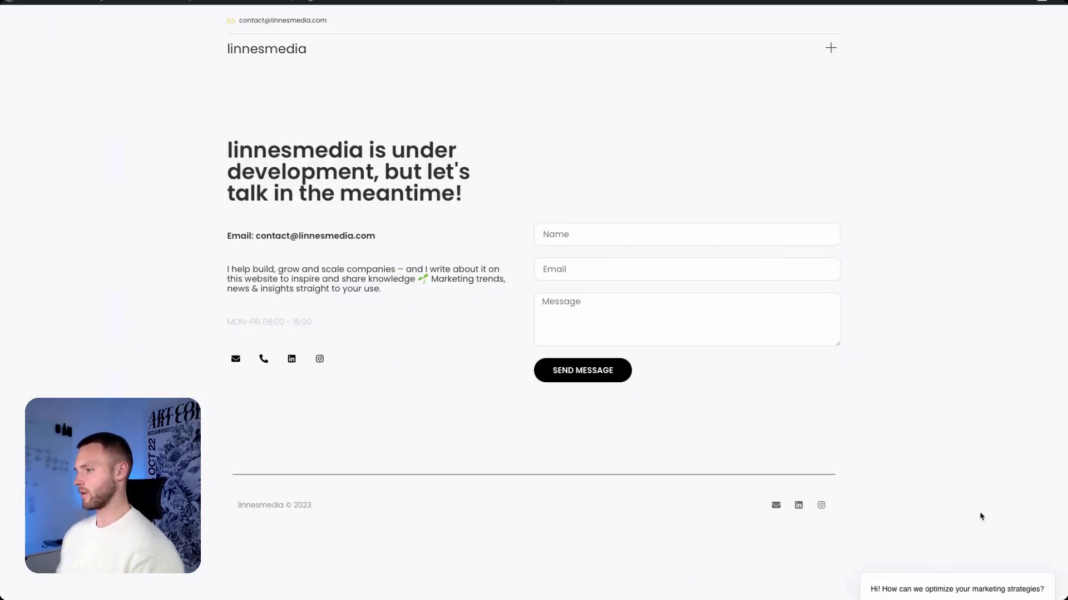
pyautogui.click(944, 598)
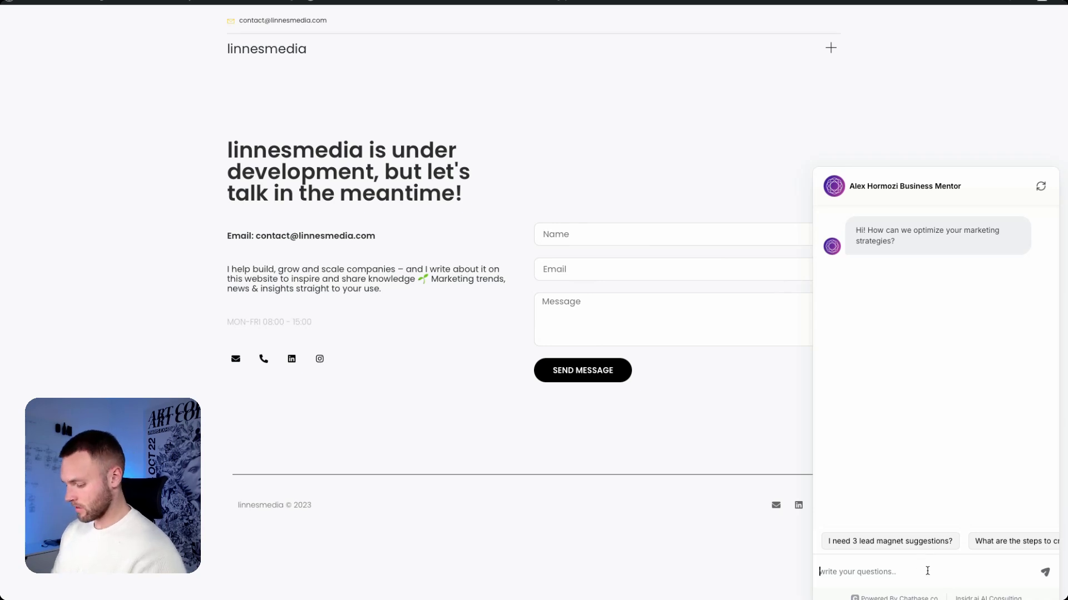
pyautogui.write('Give me ')
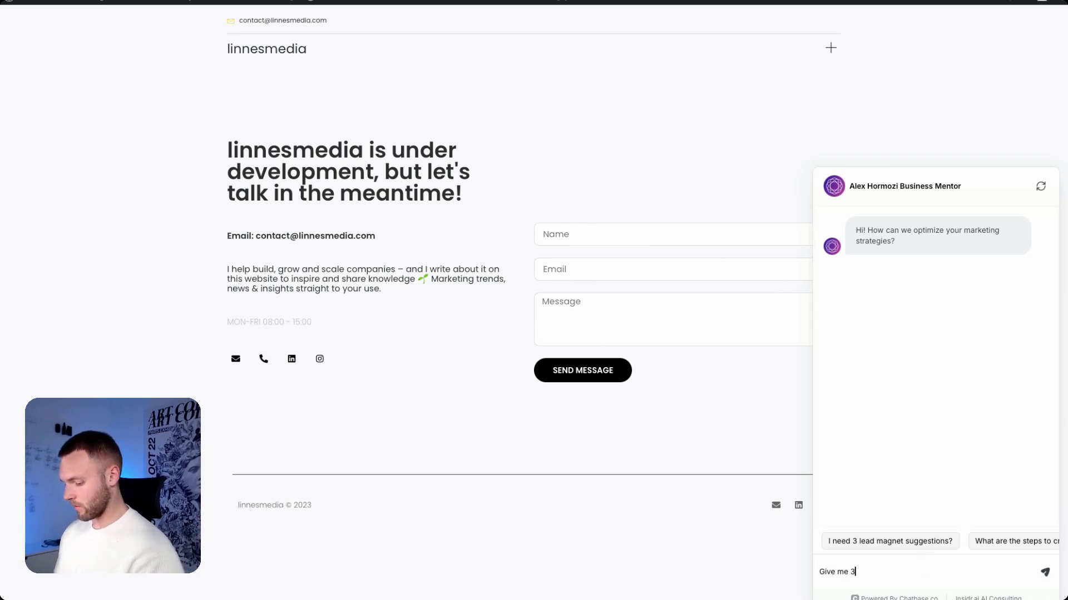
pyautogui.write('3 examples of ')
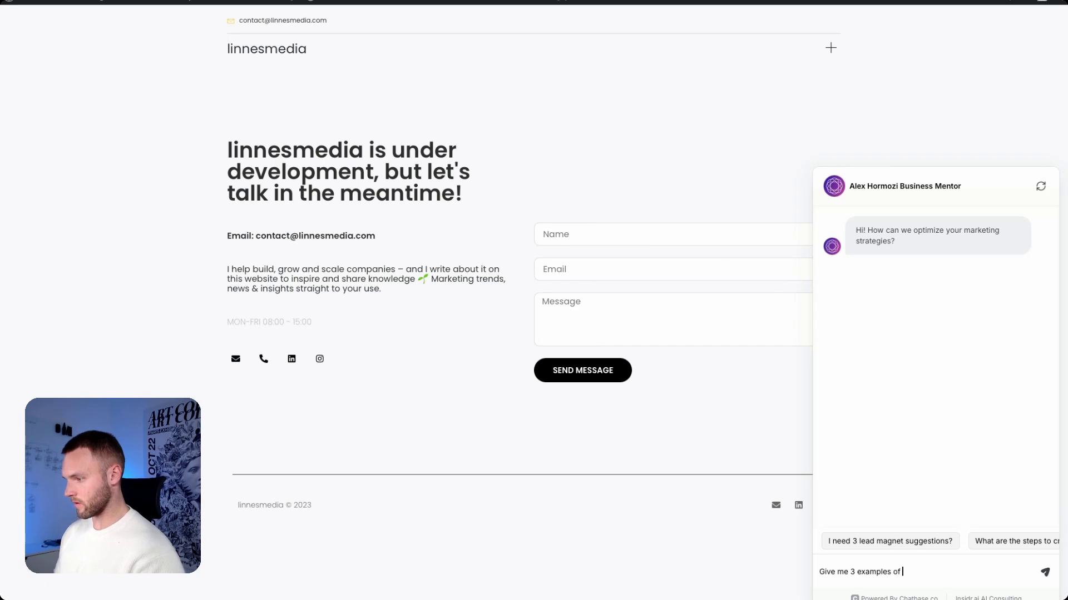
pyautogui.write('good lead ')
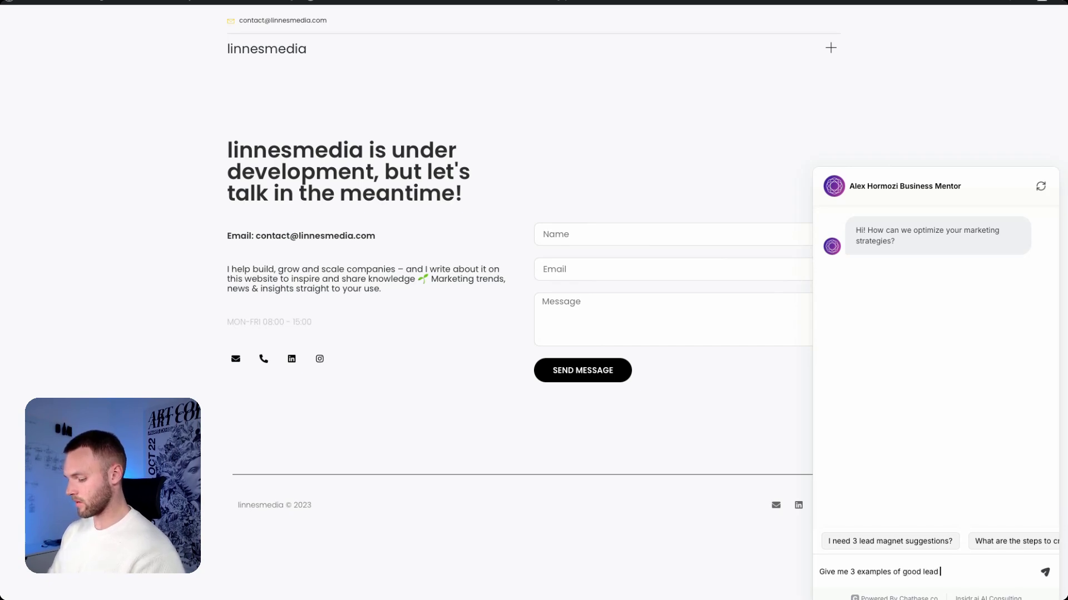
pyautogui.write('magnet for')
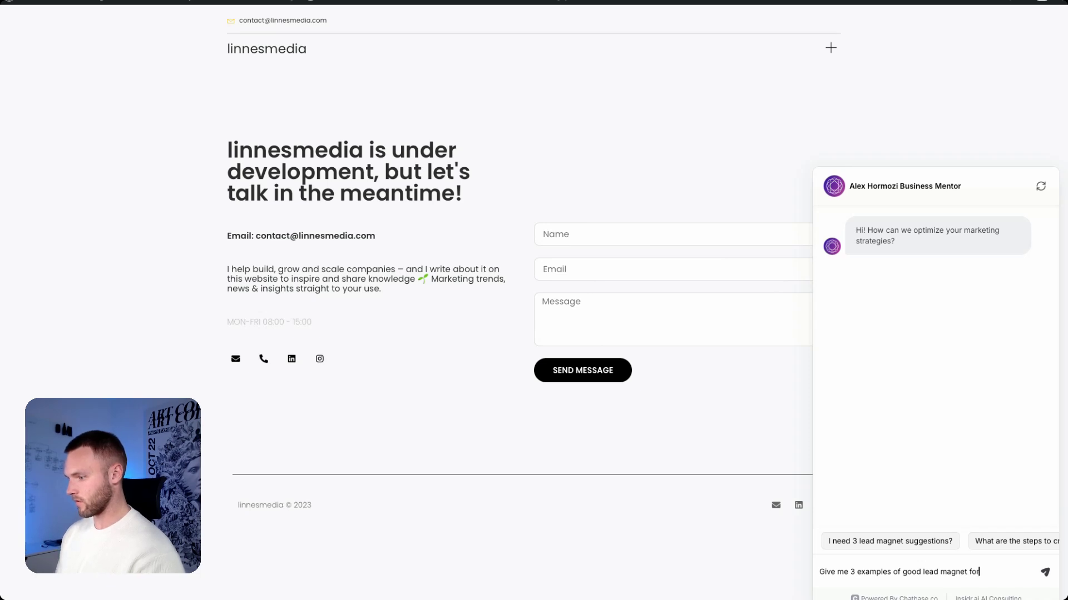
pyautogui.write(' a ')
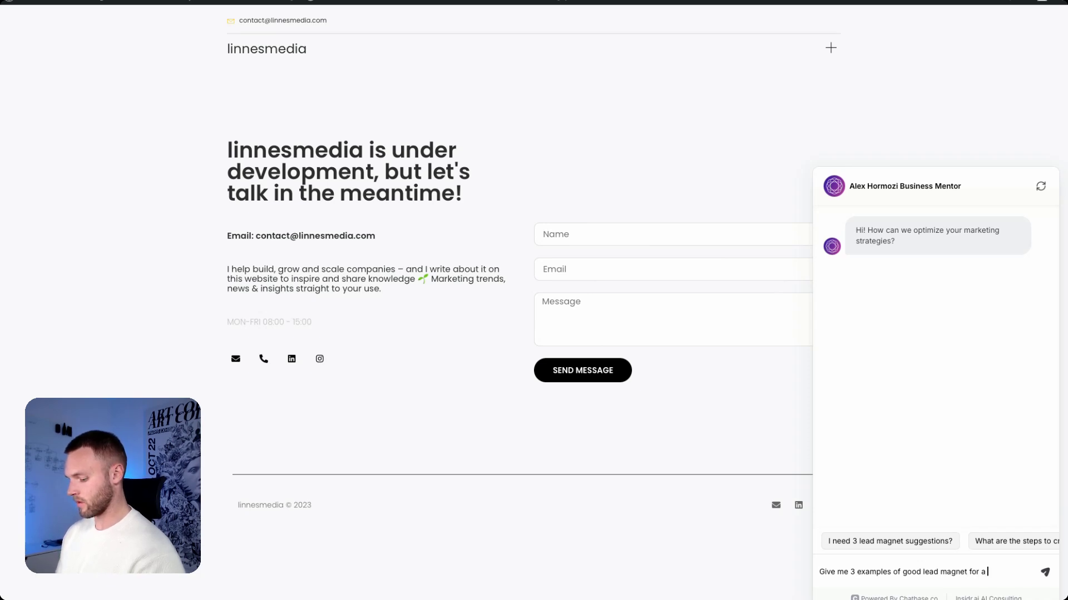
pyautogui.write('marke')
pyautogui.press('BackSpace')
pyautogui.press('BackSpace')
pyautogui.press('BackSpace')
pyautogui.press('BackSpace')
pyautogui.press('BackSpace')
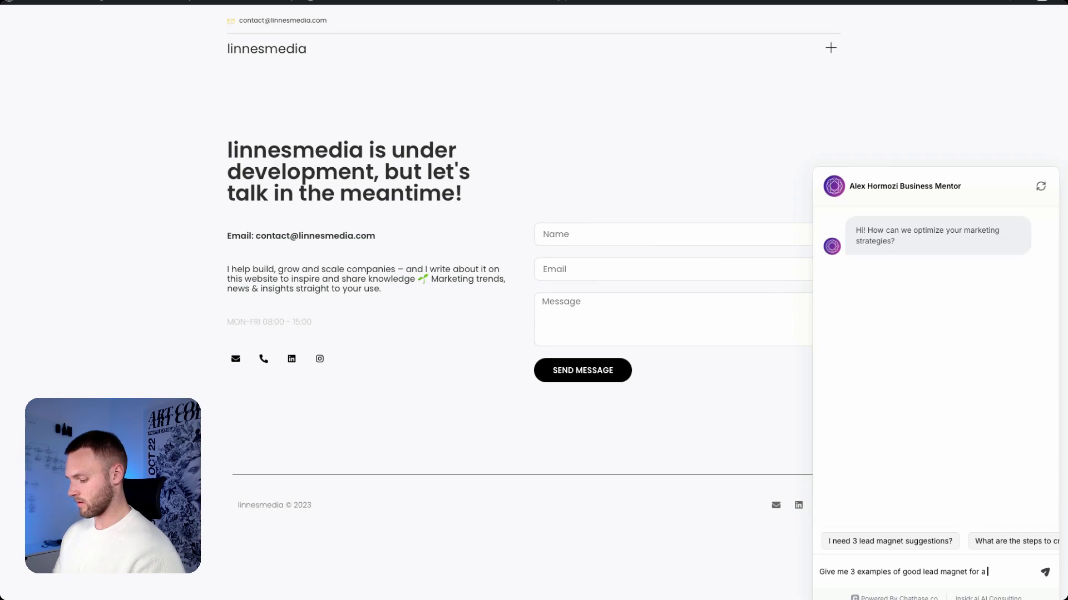
pyautogui.write('social media ma')
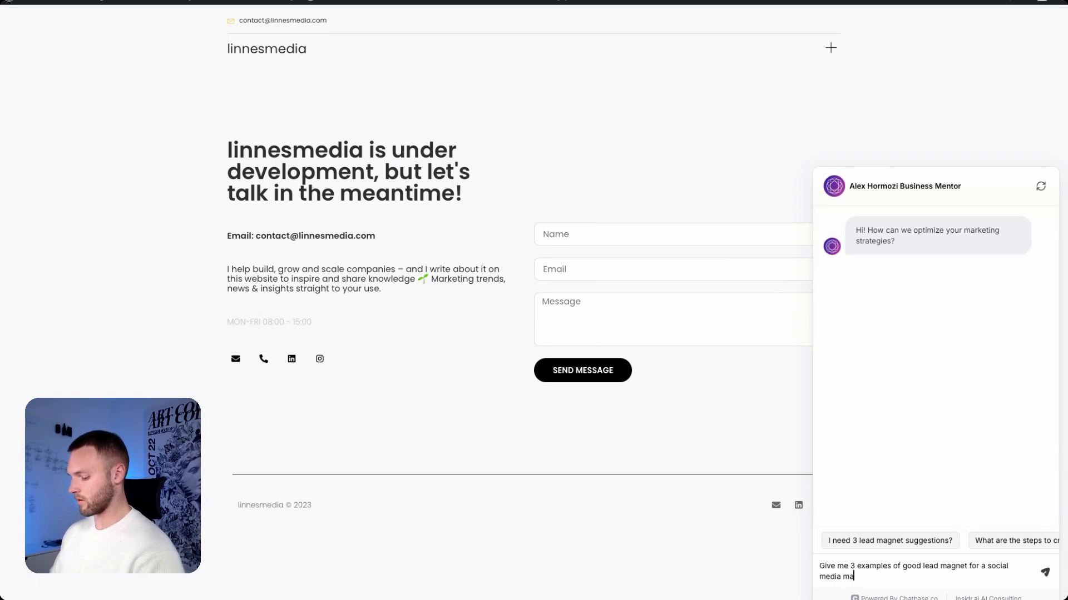
pyautogui.write('rketing agenciy')
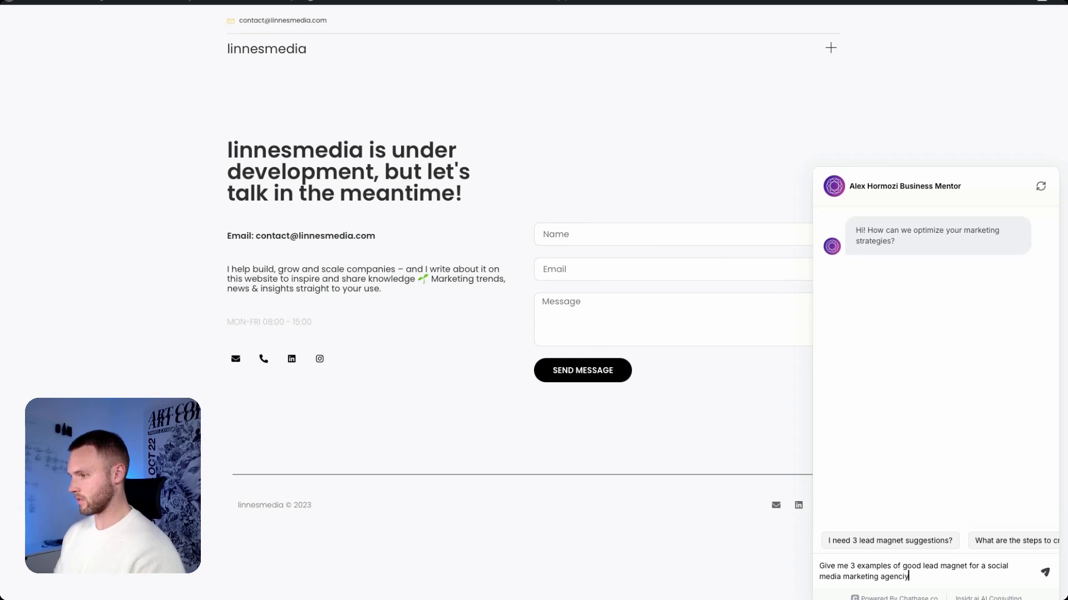
pyautogui.press('BackSpace')
pyautogui.press('BackSpace')
pyautogui.write('y speciali')
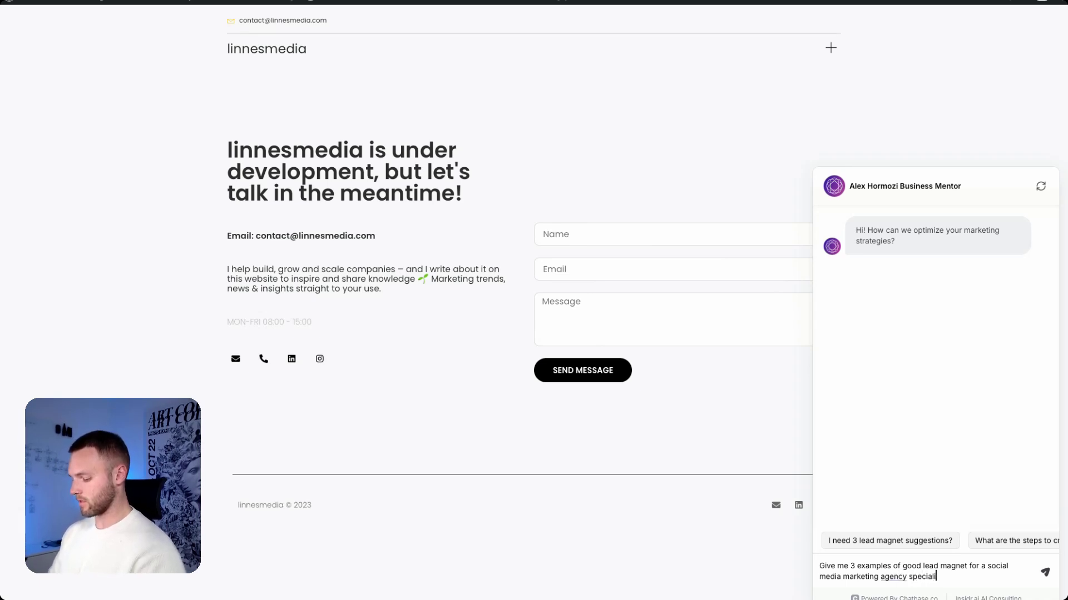
pyautogui.write('zing in')
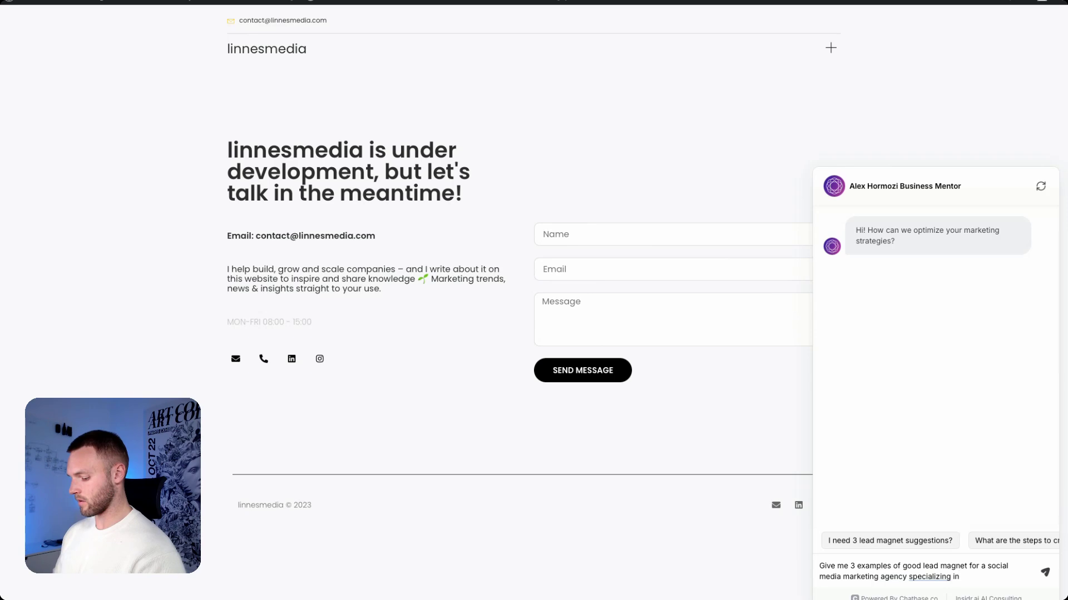
pyautogui.write(' Facebook ads')
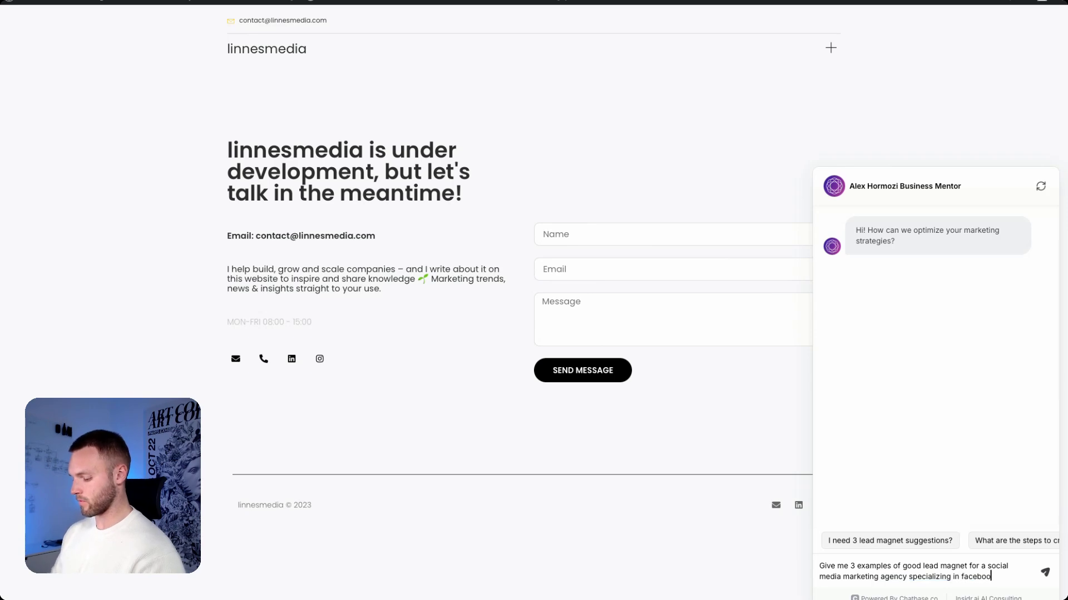
pyautogui.press('Return')
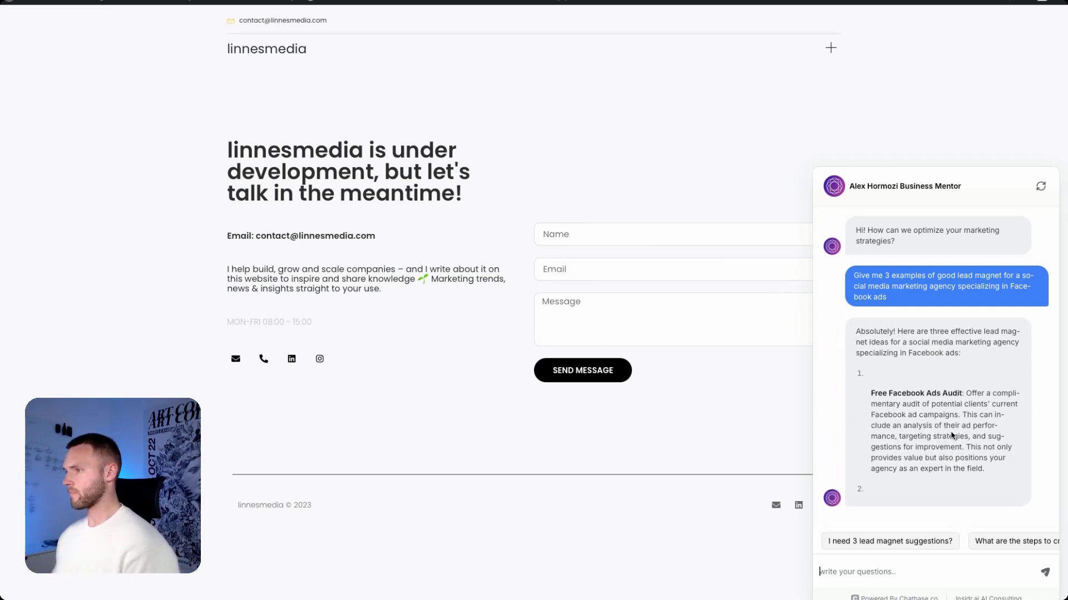
# - Read through the chatbot's full reply about lead magnets and return to the question field
pyautogui.scroll(2, 935, 427)
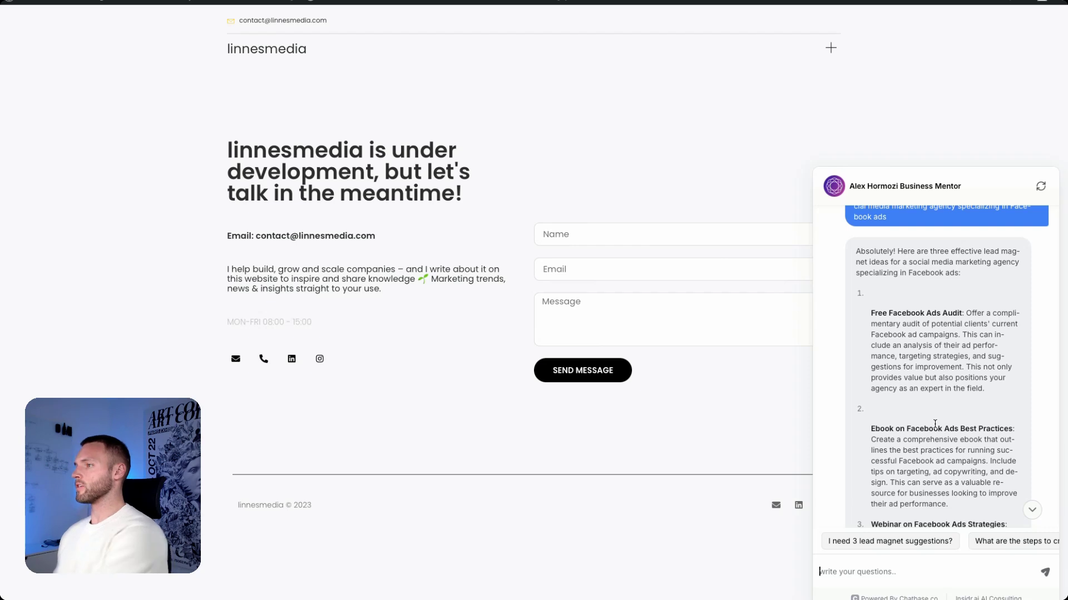
pyautogui.scroll(-1, 935, 423)
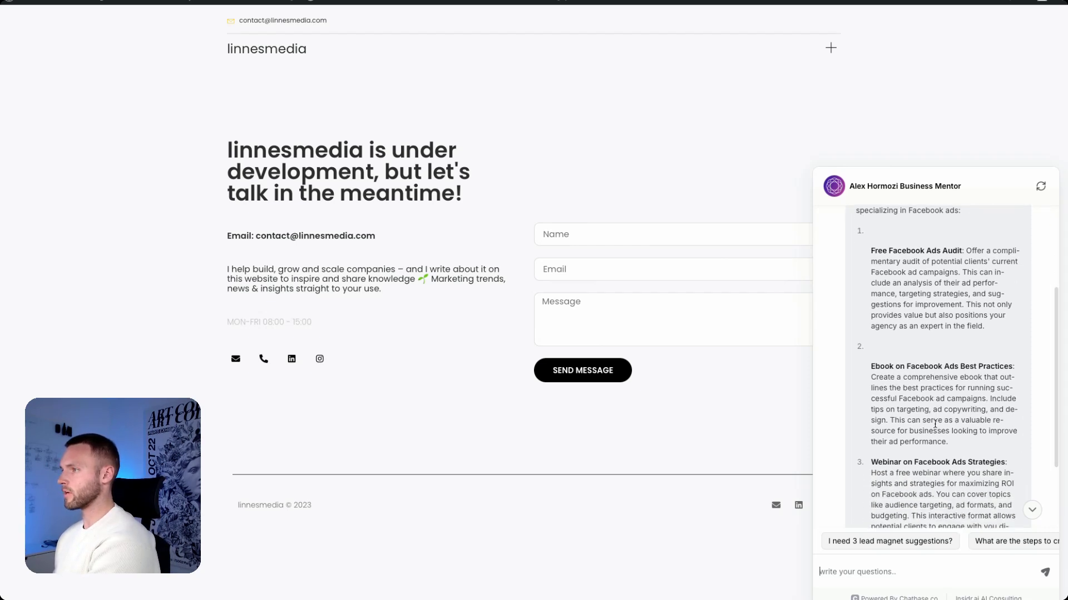
pyautogui.scroll(-2, 935, 424)
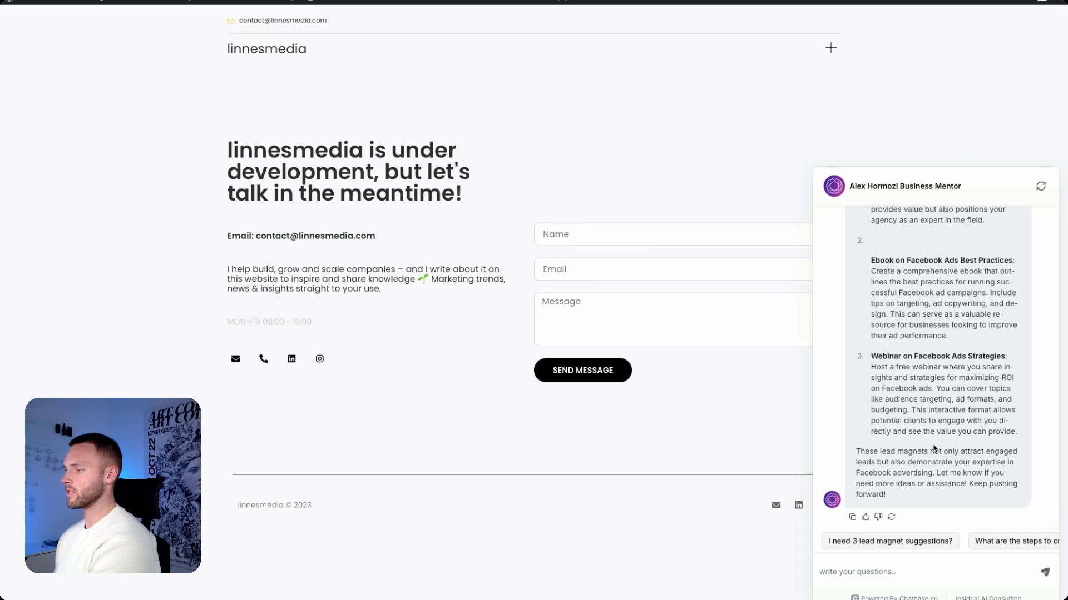
pyautogui.click(935, 576)
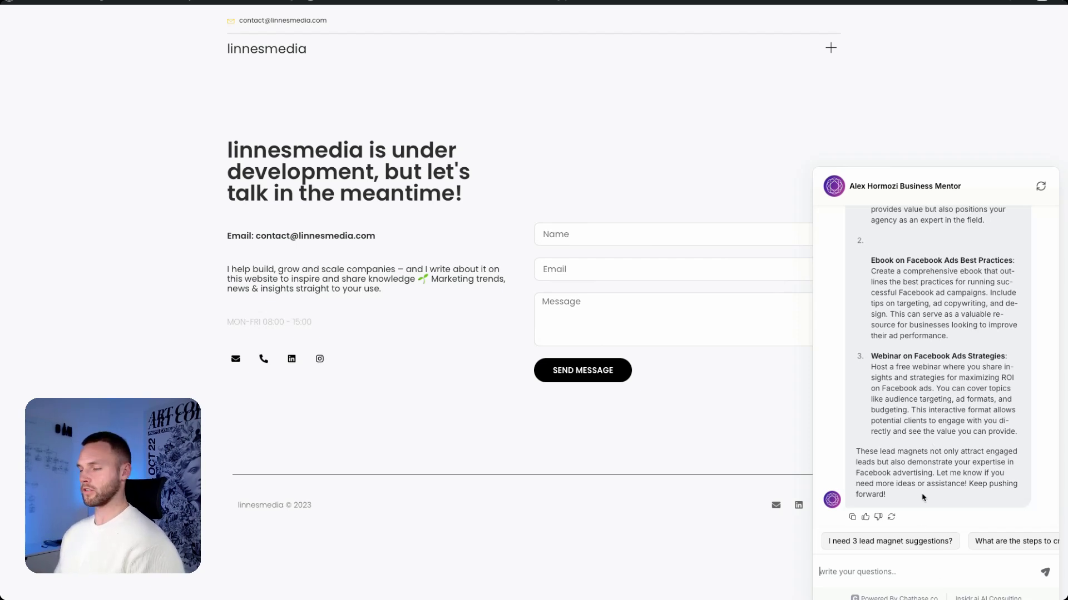